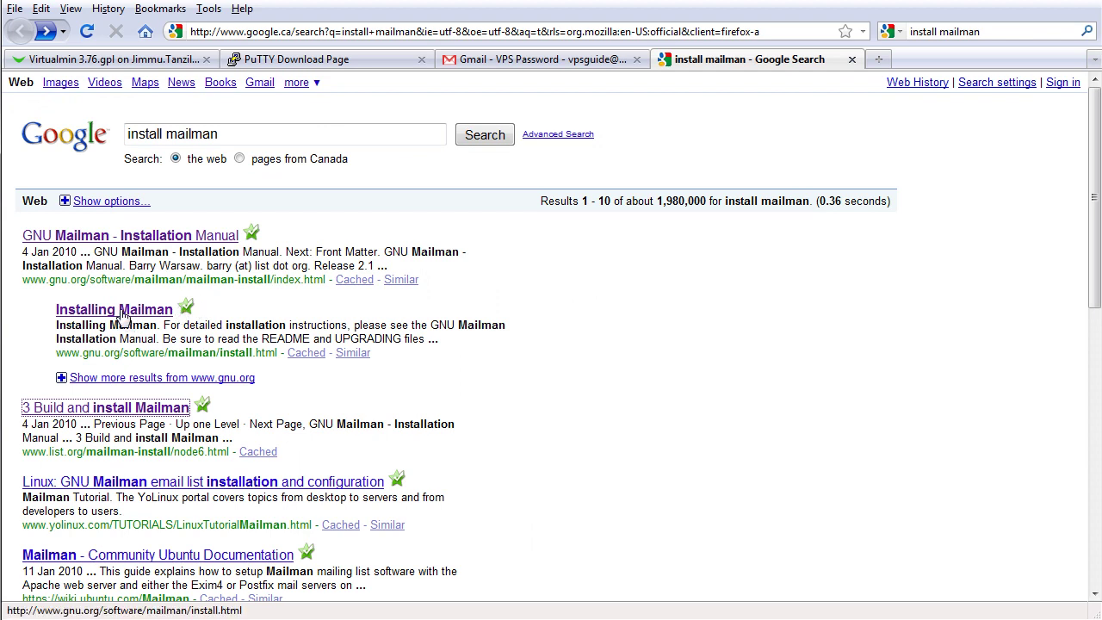
# Step: Go from the Installing Mailman result to the manual's Build and install chapter, section 3.1 Run configure
pyautogui.click(121, 310)
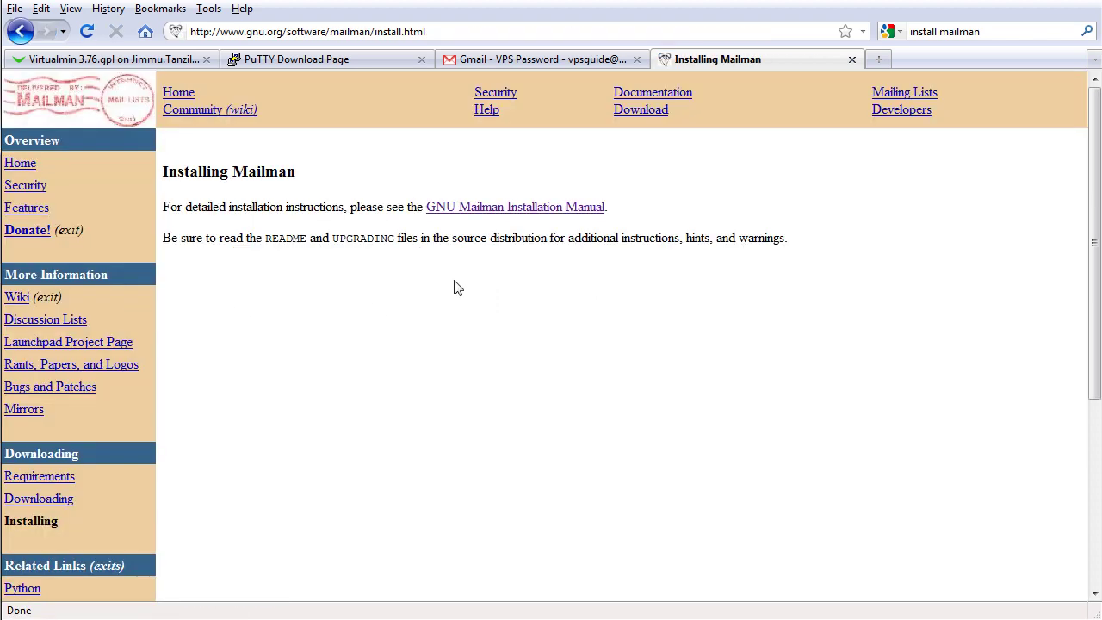
pyautogui.click(520, 207)
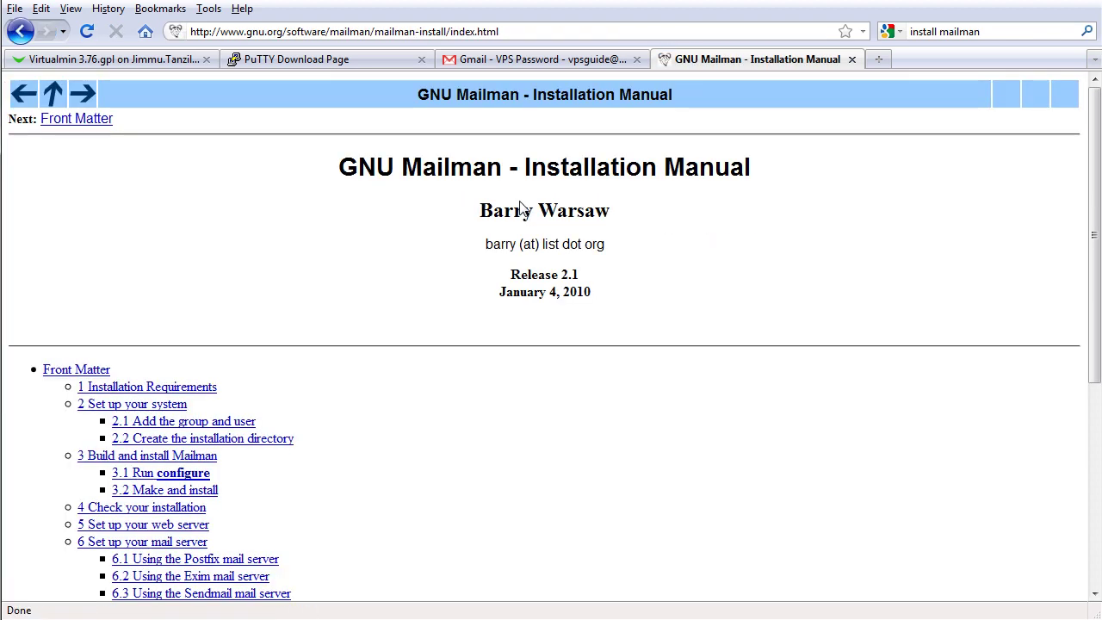
pyautogui.scroll(-2, 541, 324)
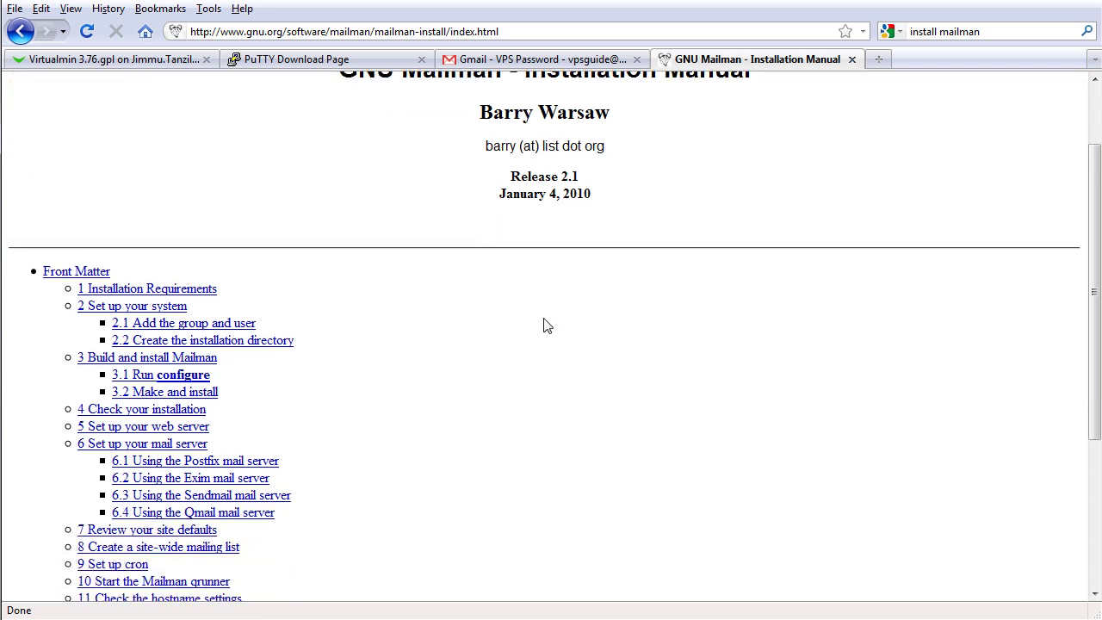
pyautogui.click(209, 365)
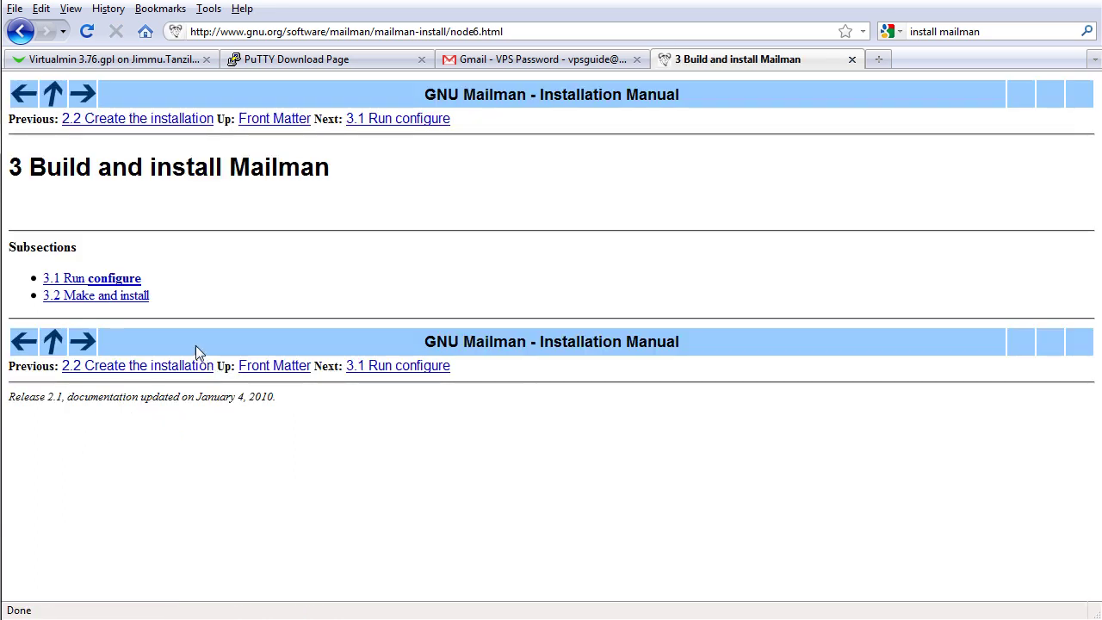
pyautogui.click(132, 280)
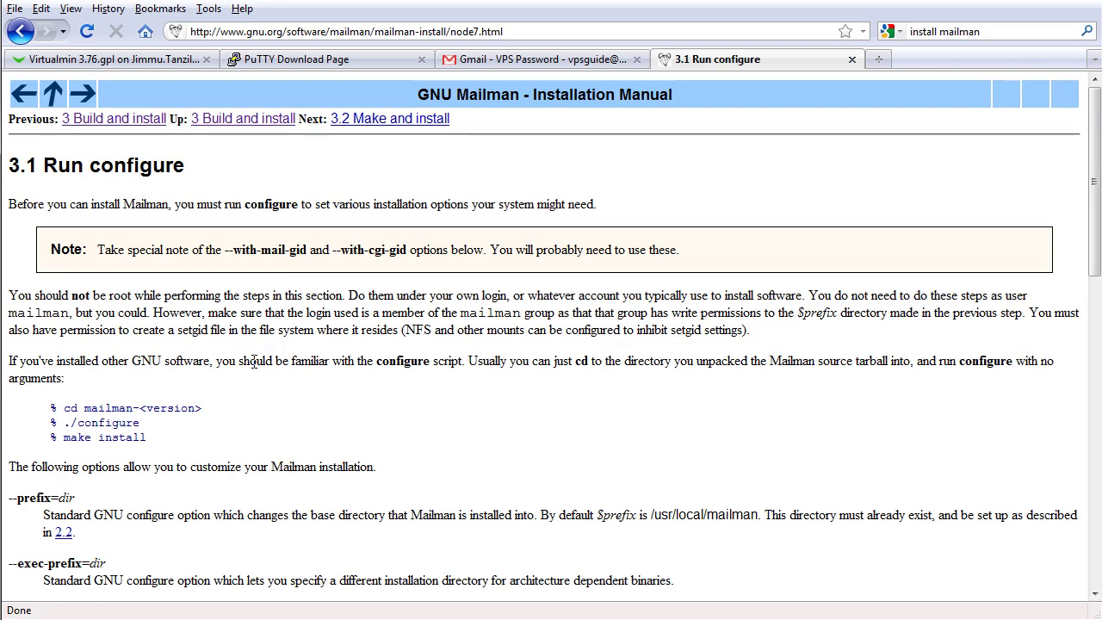
pyautogui.scroll(-3, 255, 400)
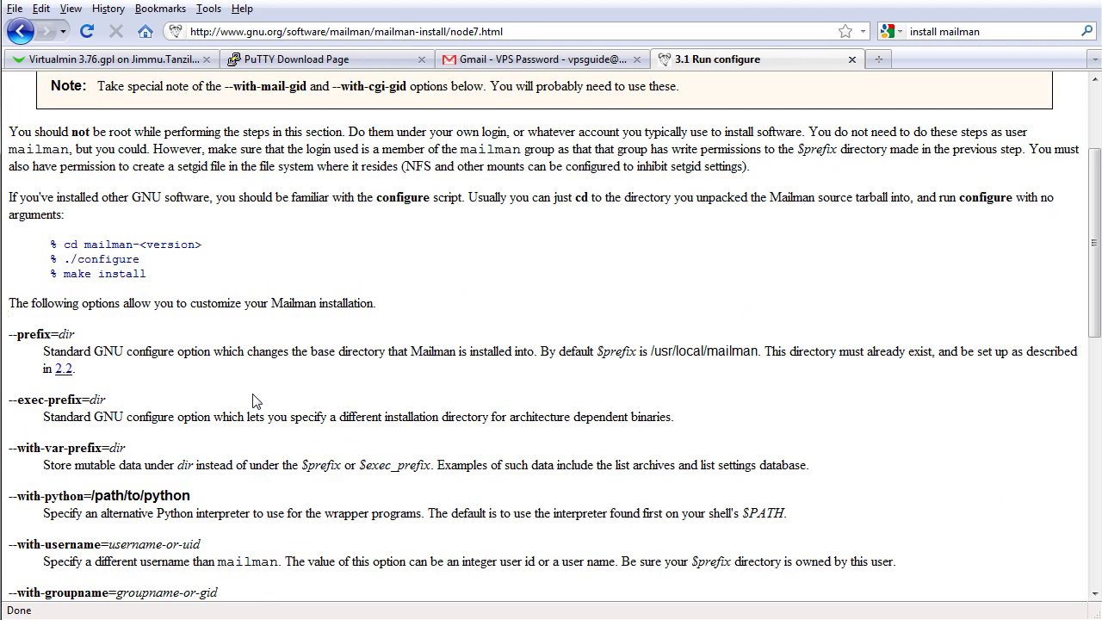
pyautogui.scroll(-3, 255, 401)
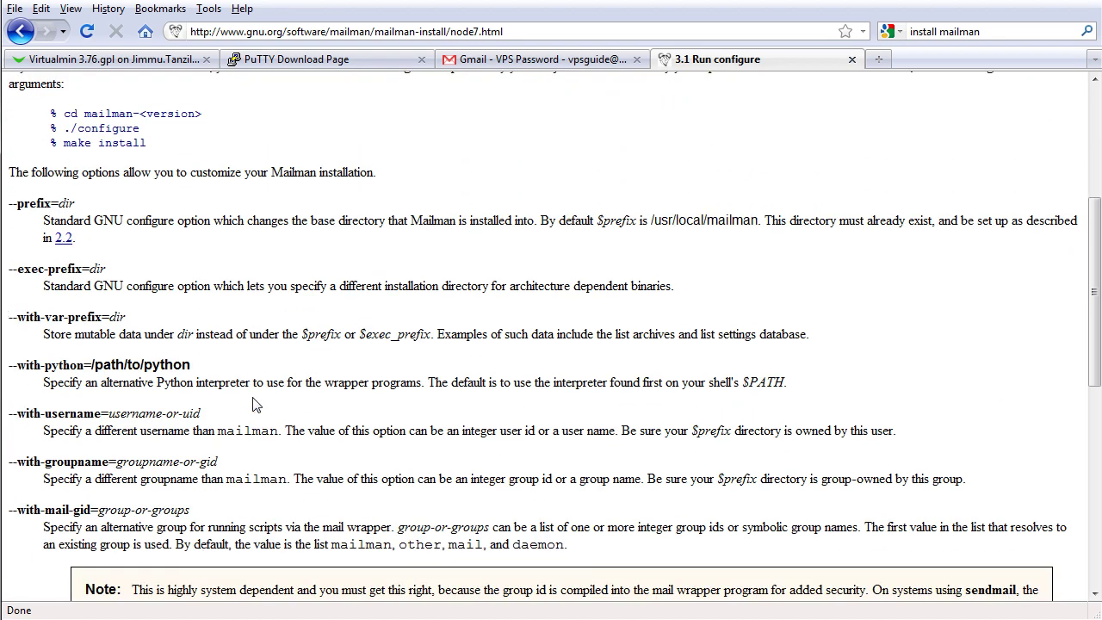
pyautogui.scroll(6, 255, 405)
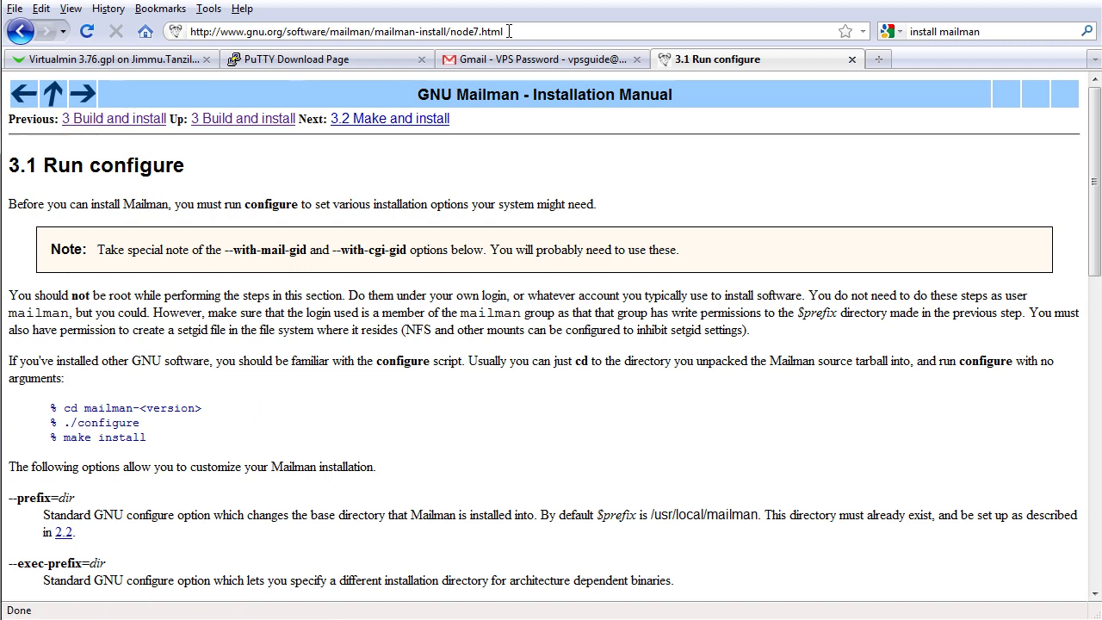
# Step: Search Google for 'download mailman' and open the Downloading Mailman result
pyautogui.click(963, 33)
pyautogui.press('Return')
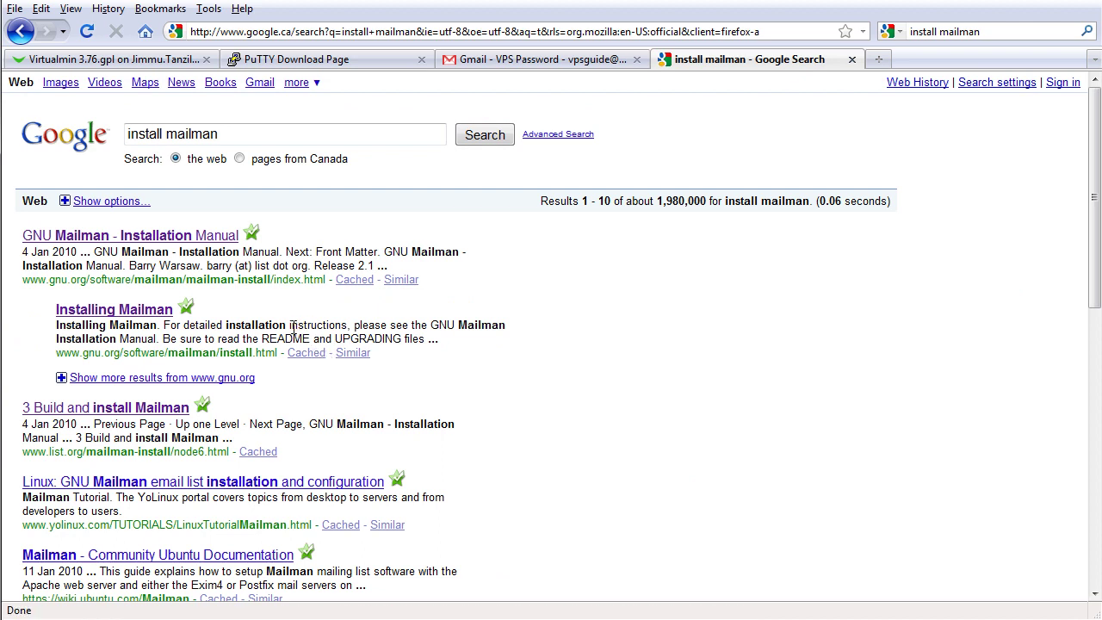
pyautogui.tripleClick(279, 136)
pyautogui.write('download mailman')
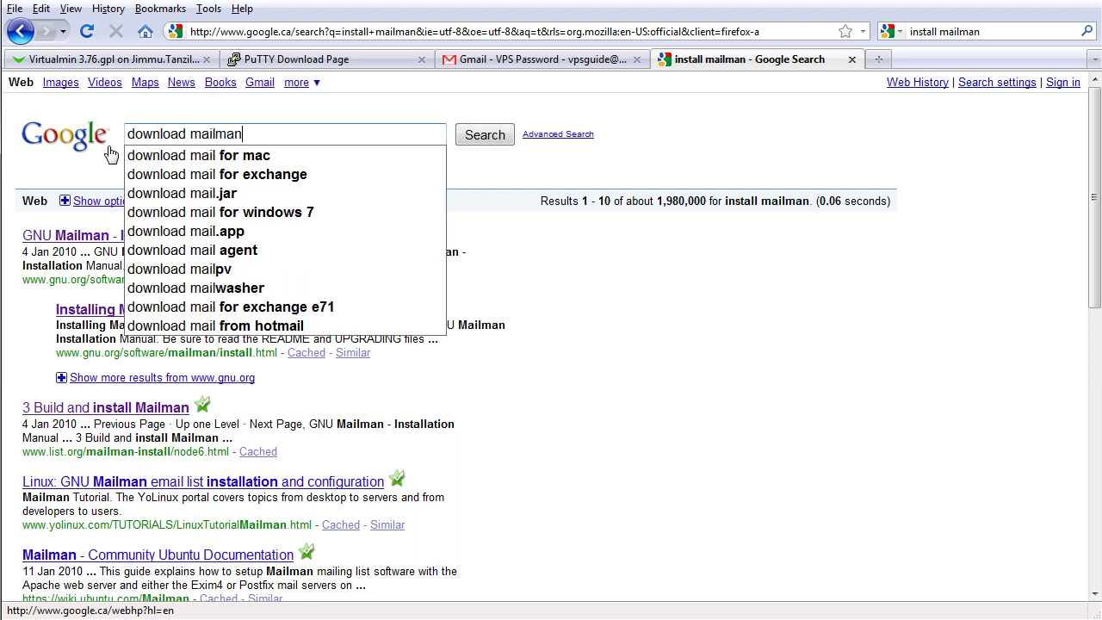
pyautogui.press('Return')
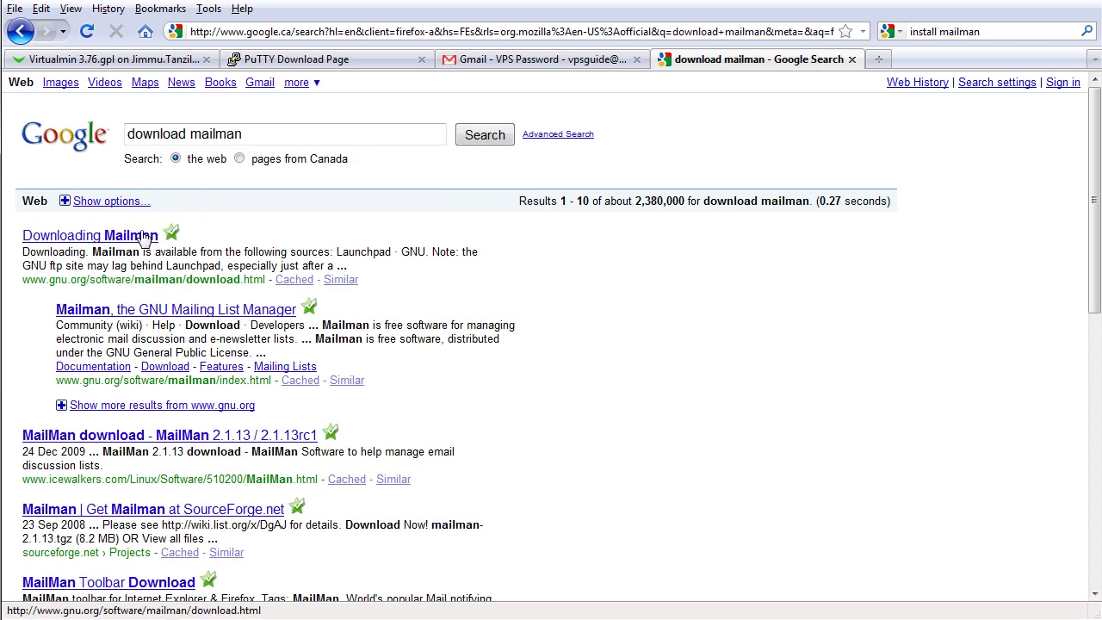
pyautogui.click(137, 237)
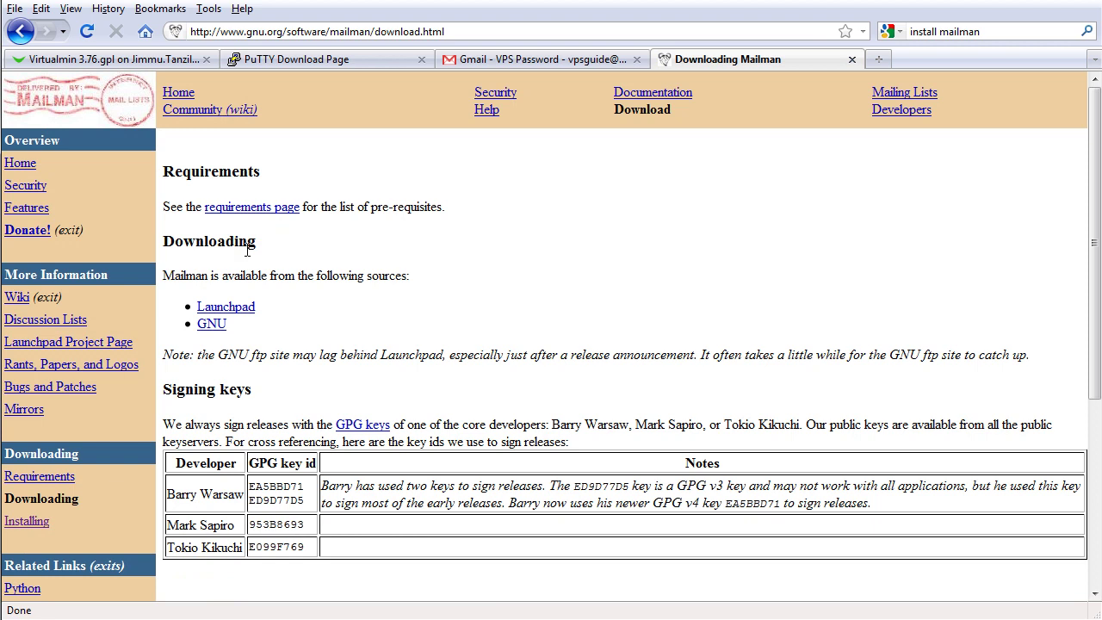
pyautogui.scroll(-2, 301, 269)
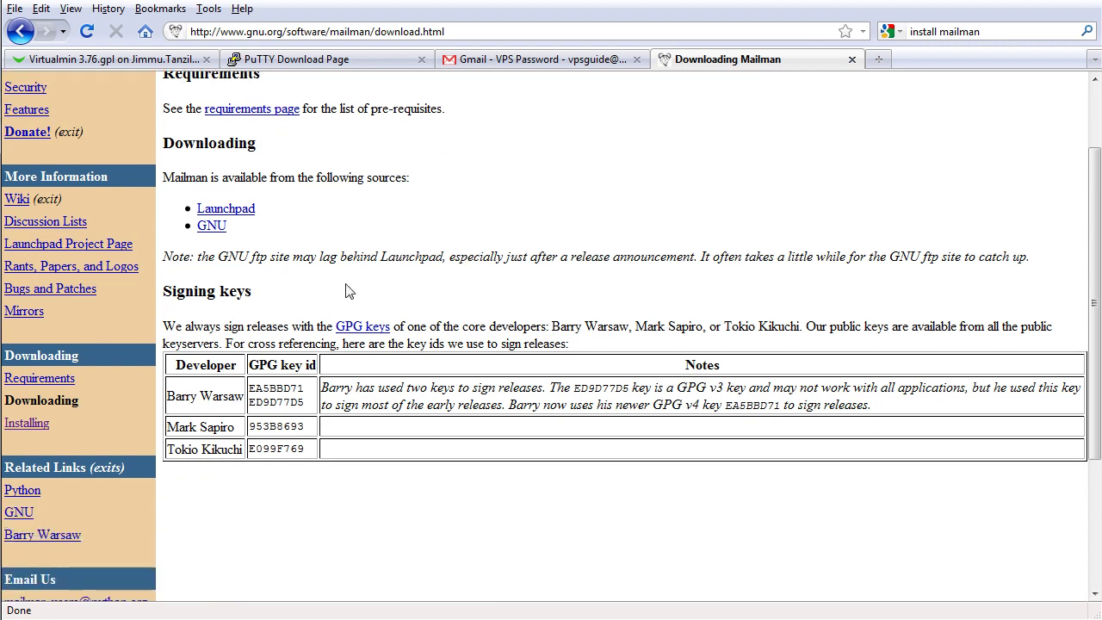
# Step: Follow the GNU ftp source link and scan the Index of /gnu/mailman for mailman-2.1.10.tgz
pyautogui.click(214, 229)
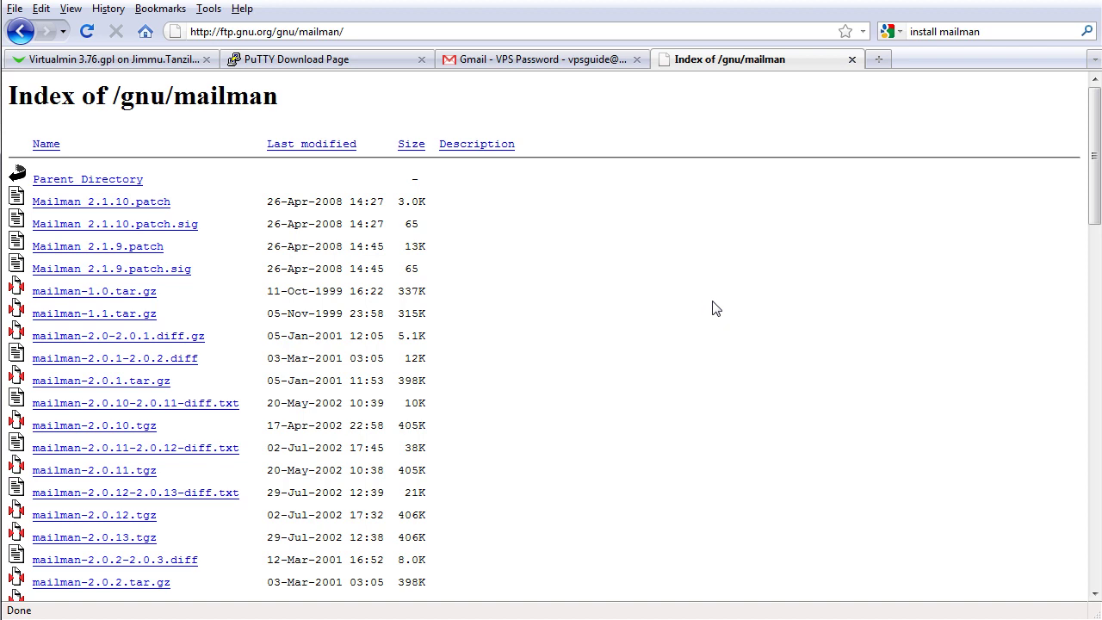
pyautogui.scroll(-3, 711, 309)
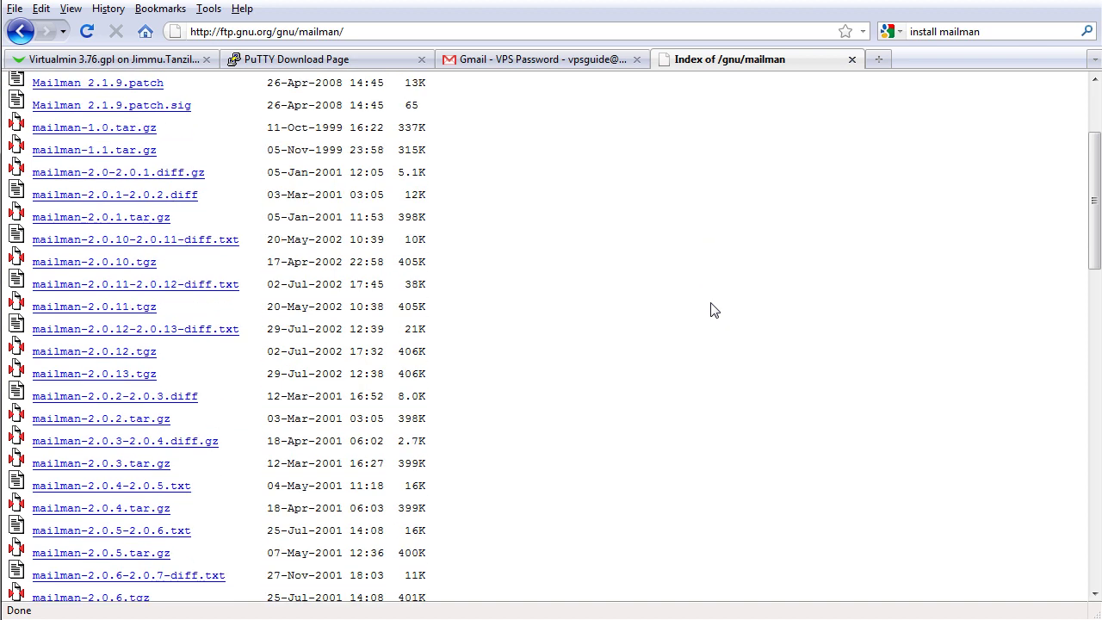
pyautogui.scroll(-3, 713, 310)
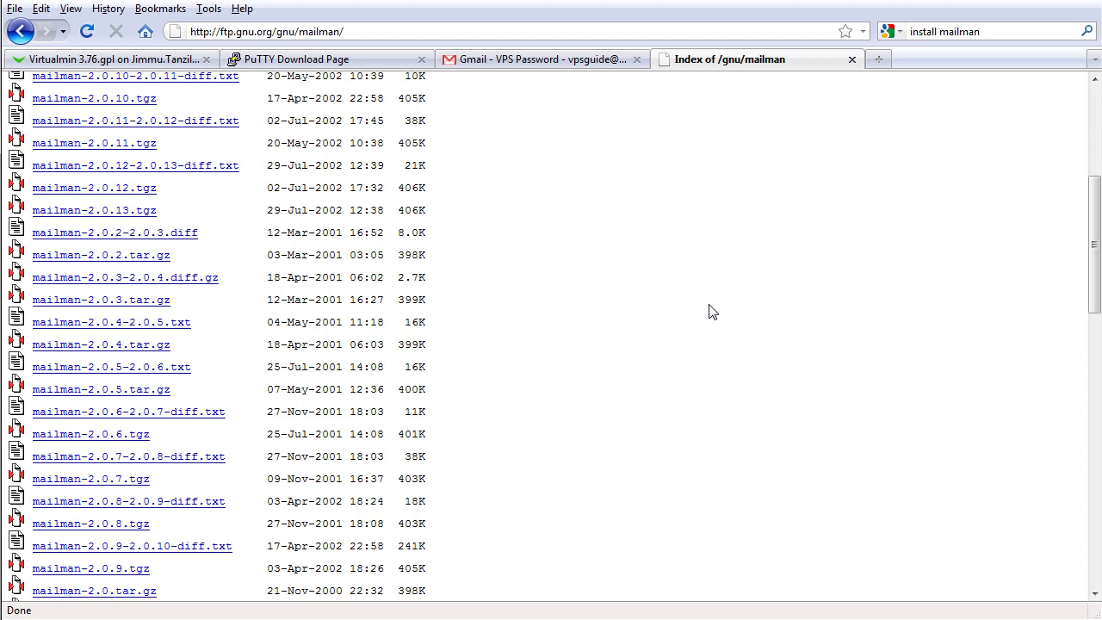
pyautogui.scroll(5, 710, 305)
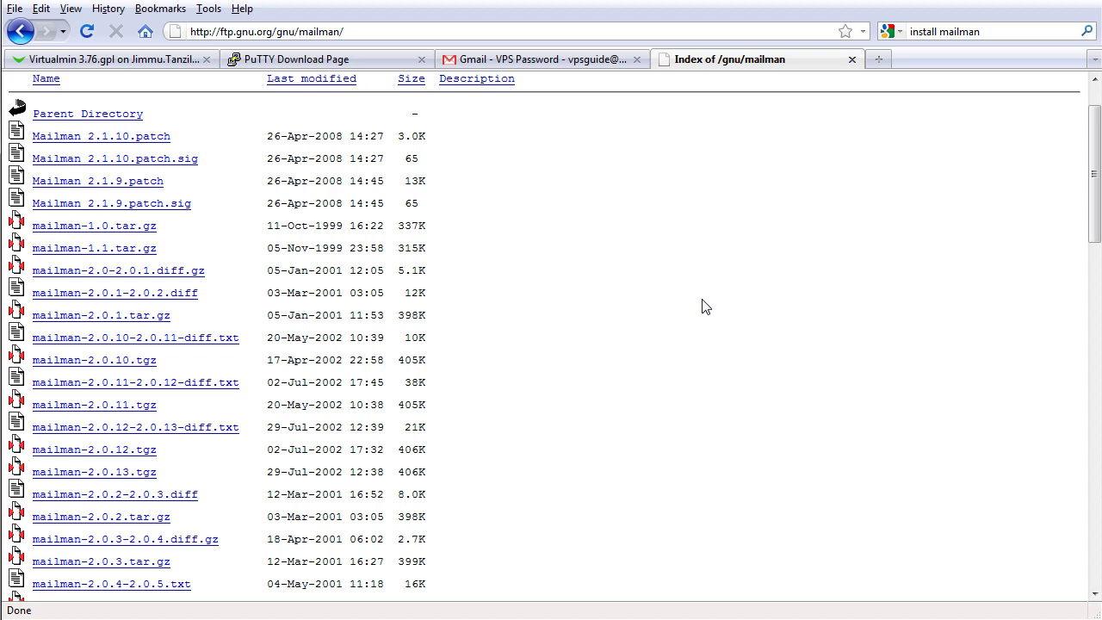
pyautogui.scroll(-14, 704, 305)
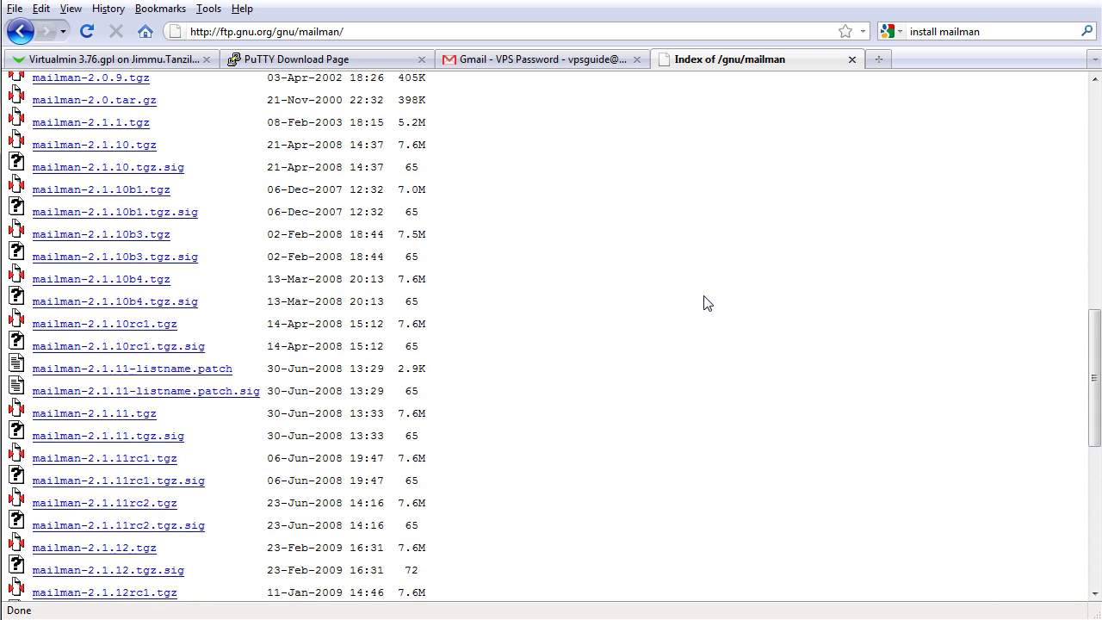
pyautogui.scroll(-10, 705, 303)
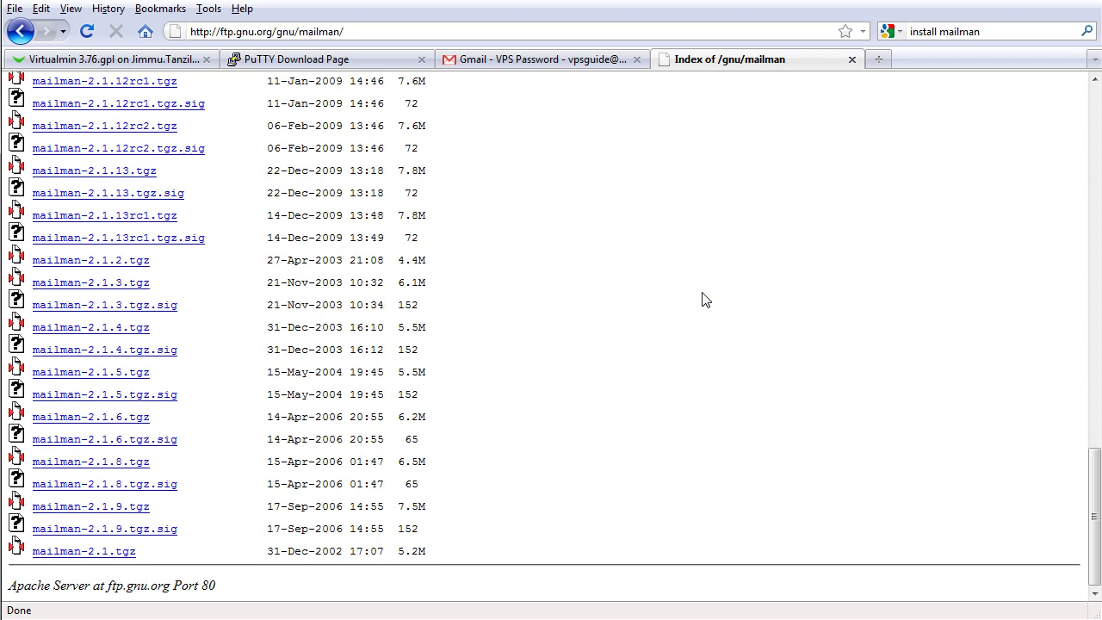
pyautogui.scroll(20, 703, 299)
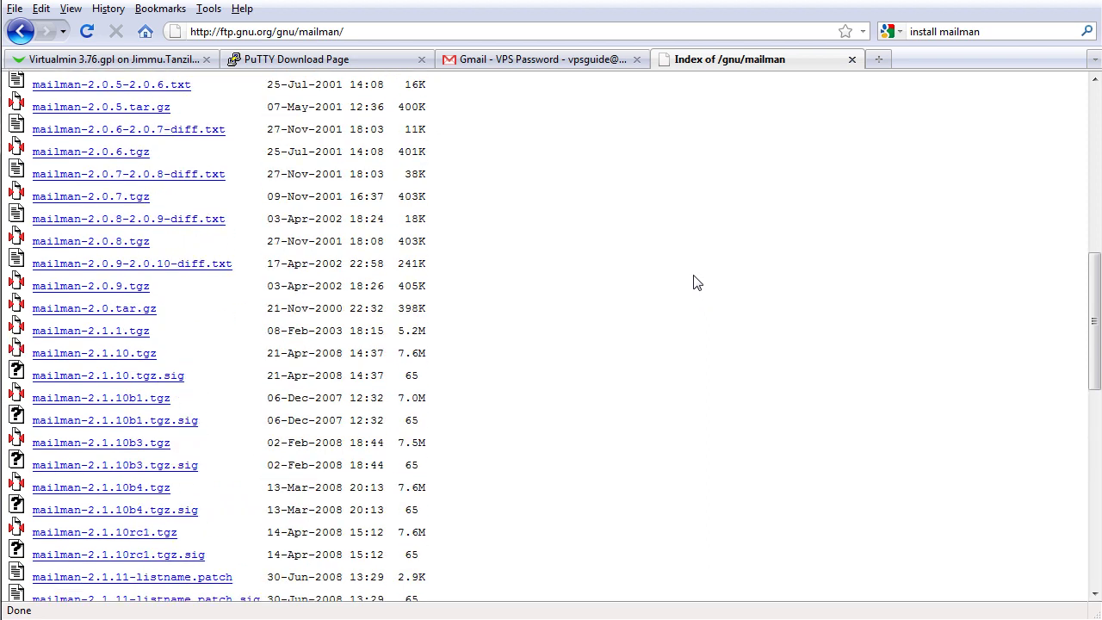
pyautogui.scroll(6, 680, 273)
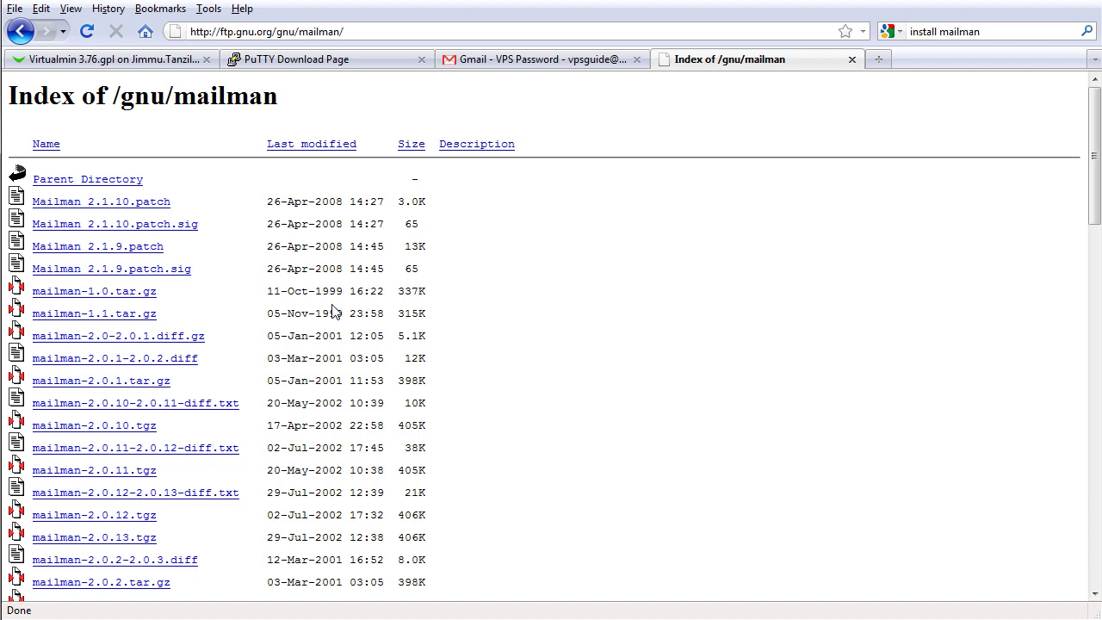
pyautogui.scroll(-3, 325, 311)
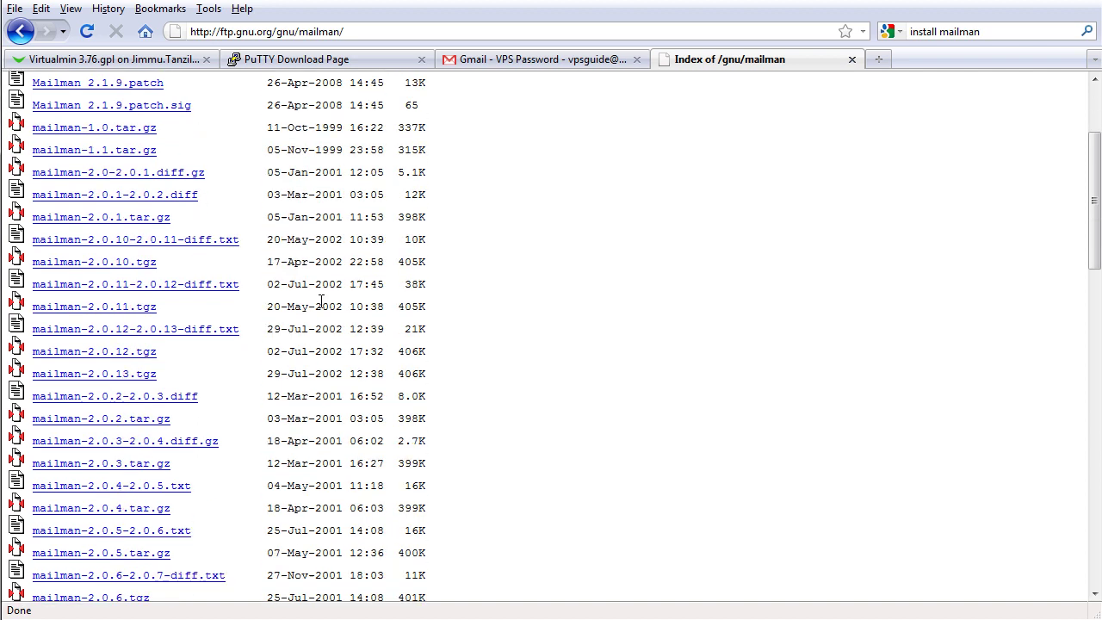
pyautogui.scroll(-3, 321, 300)
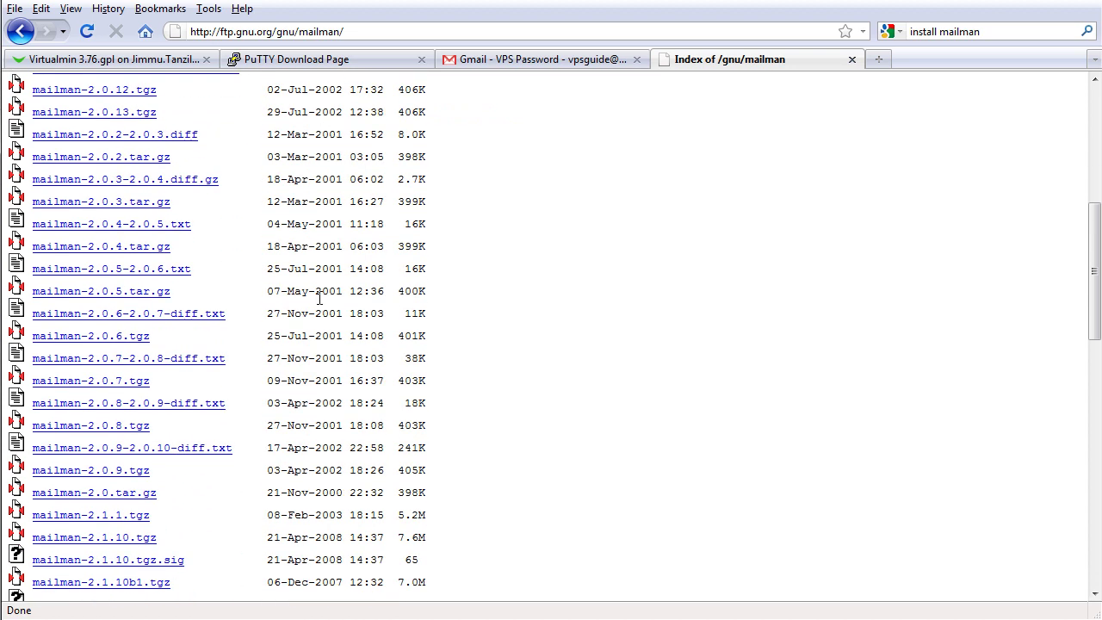
pyautogui.scroll(-2, 321, 298)
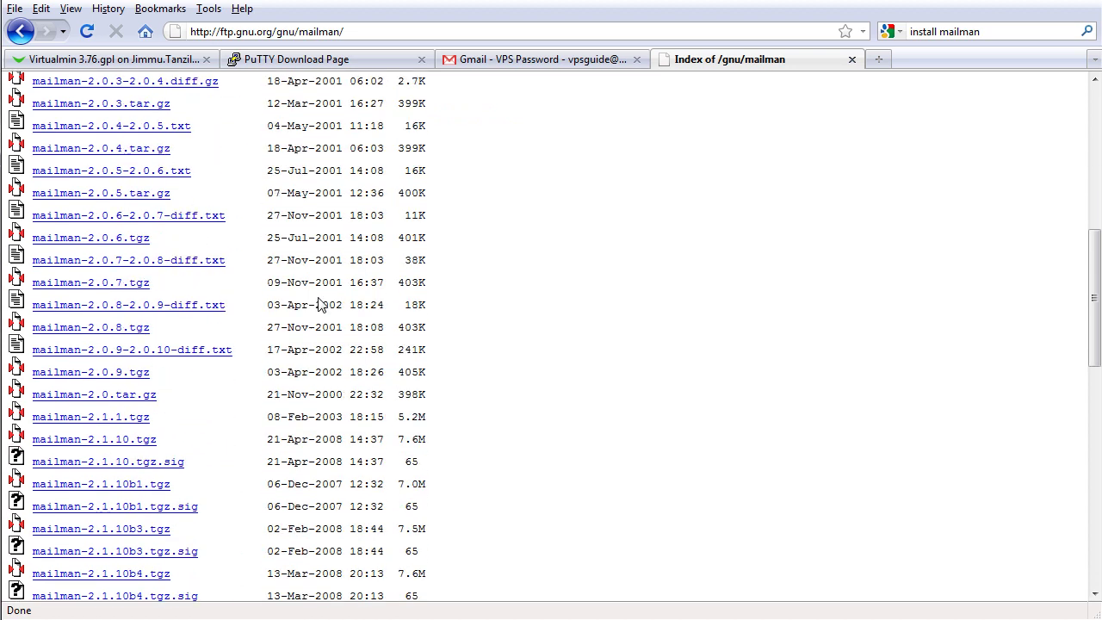
# Step: Copy the mailman-2.1.10.tgz link location, abandoning an initial Save Link As attempt
pyautogui.rightClick(151, 447)
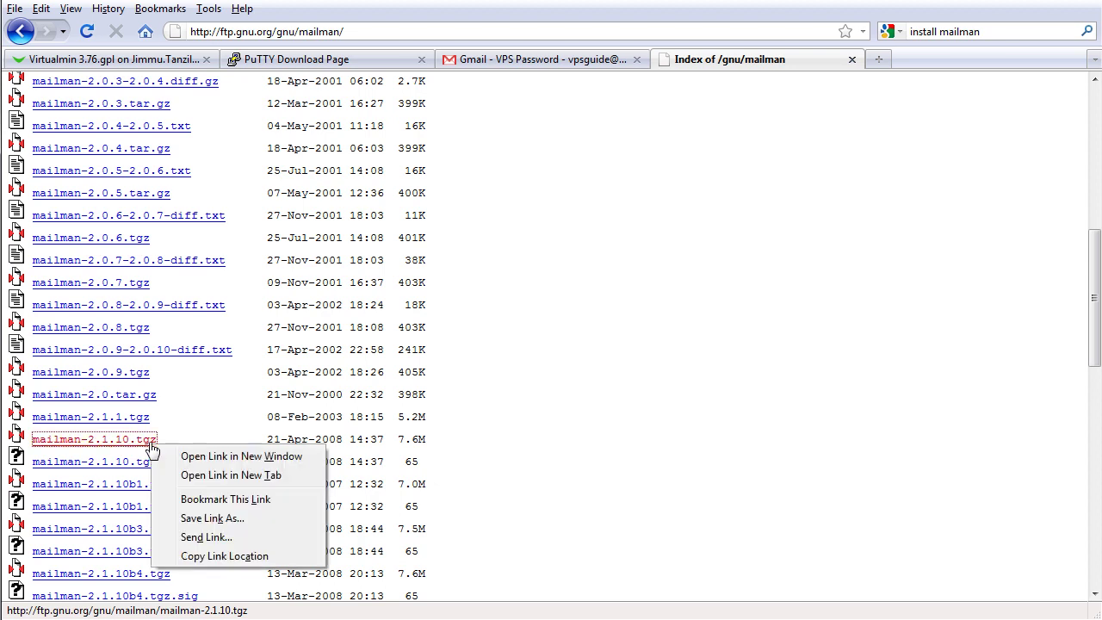
pyautogui.click(240, 516)
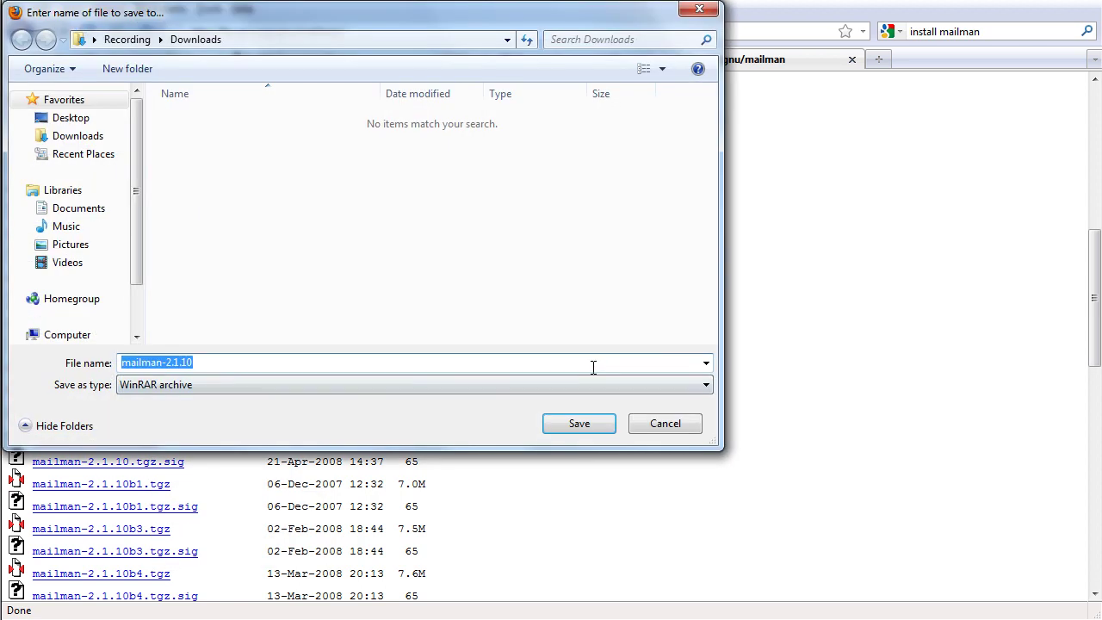
pyautogui.click(667, 428)
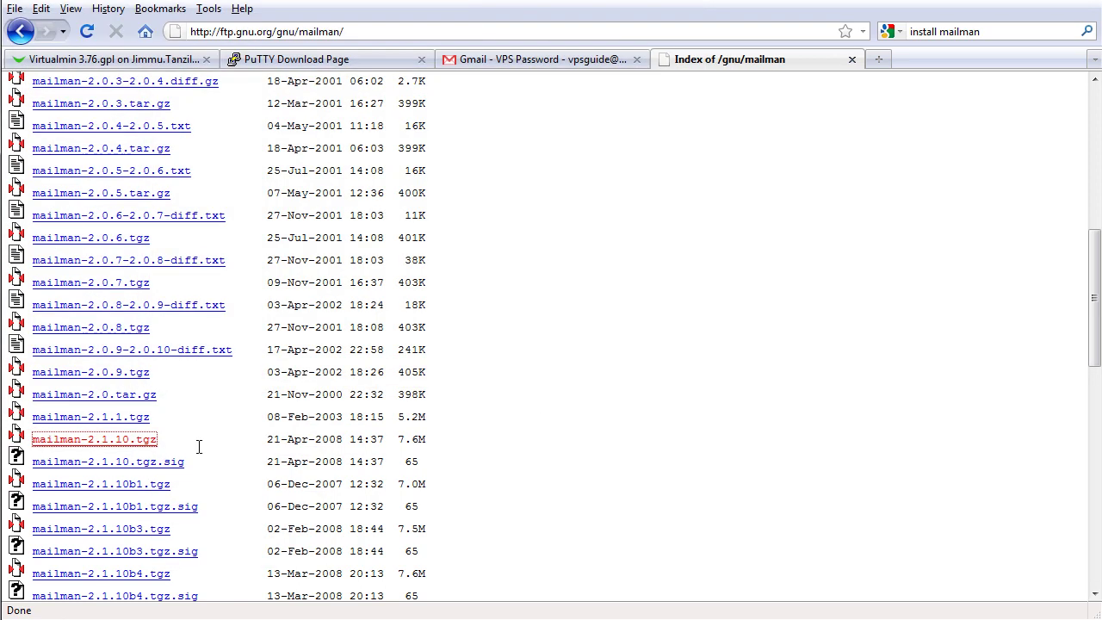
pyautogui.rightClick(138, 450)
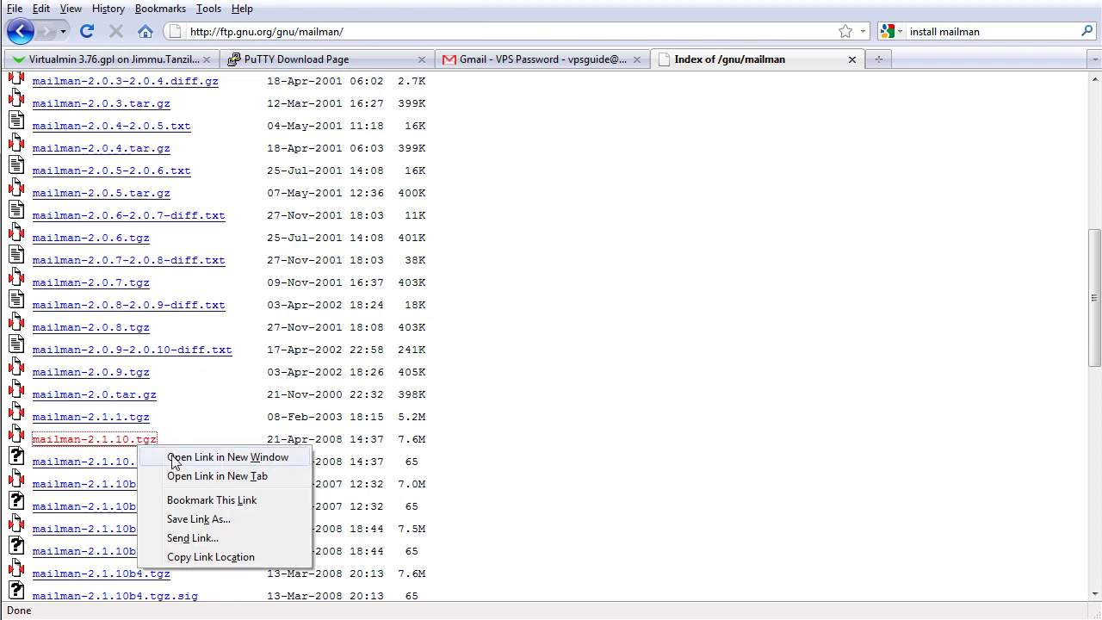
pyautogui.click(208, 556)
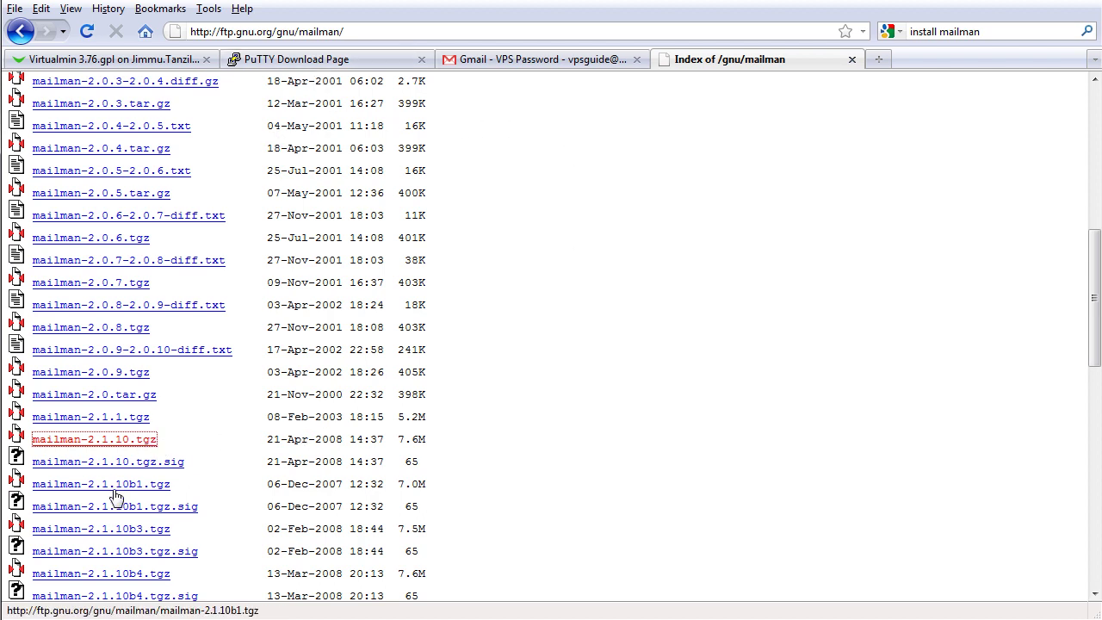
# Step: Fetch mailman-2.1.10.tgz with wget and the pasted URL, then verify it with ls -la
pyautogui.hotkey('alt', 'Tab')
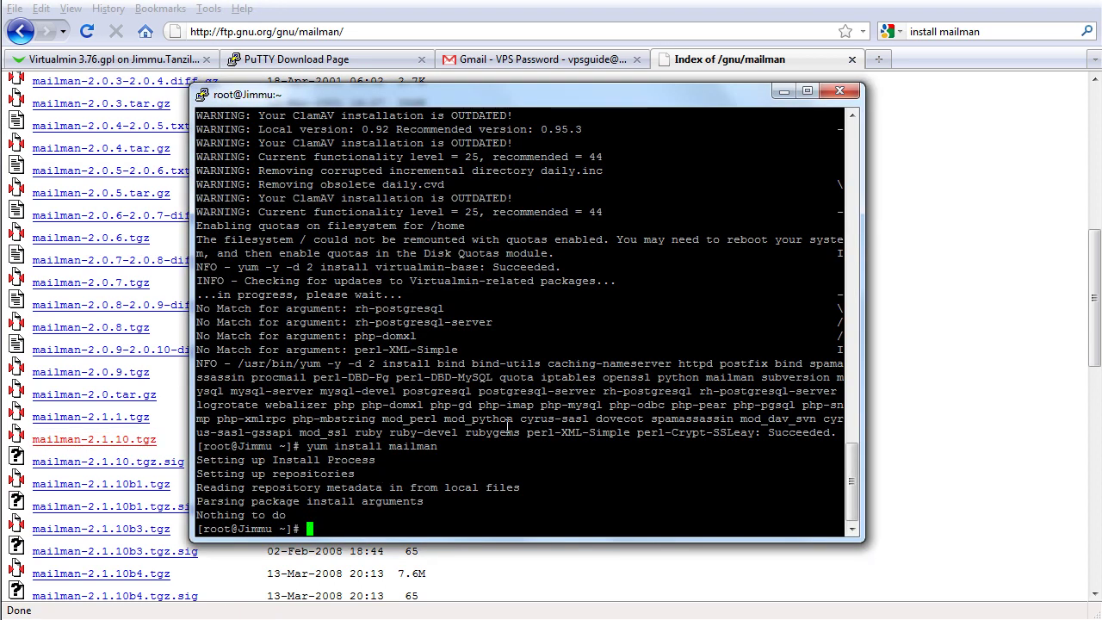
pyautogui.write('wget')
pyautogui.rightClick(496, 457)
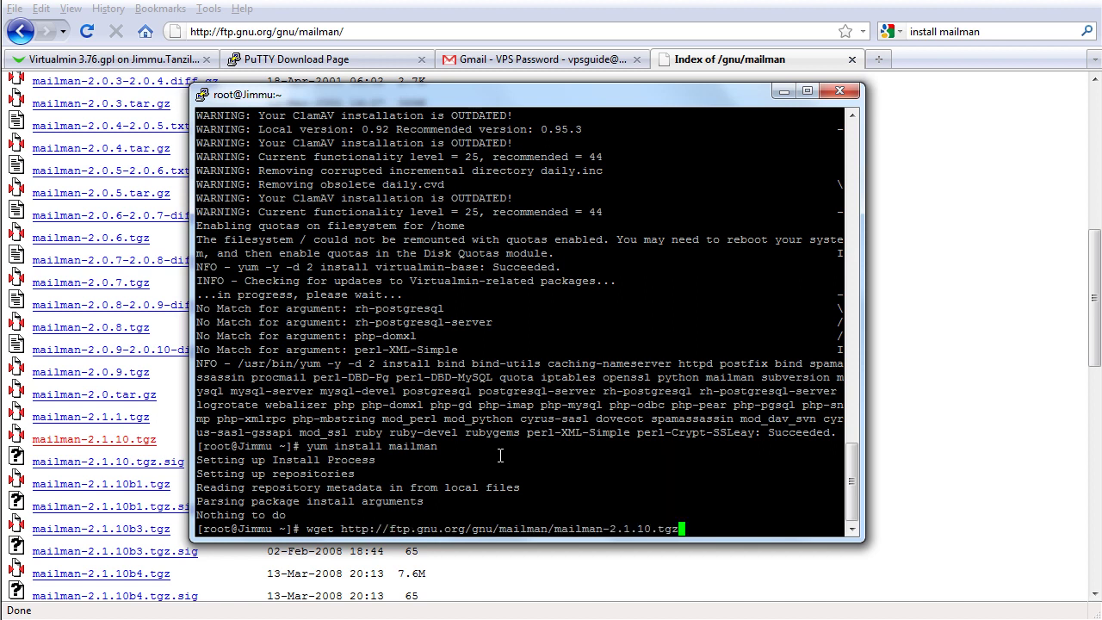
pyautogui.press('Return')
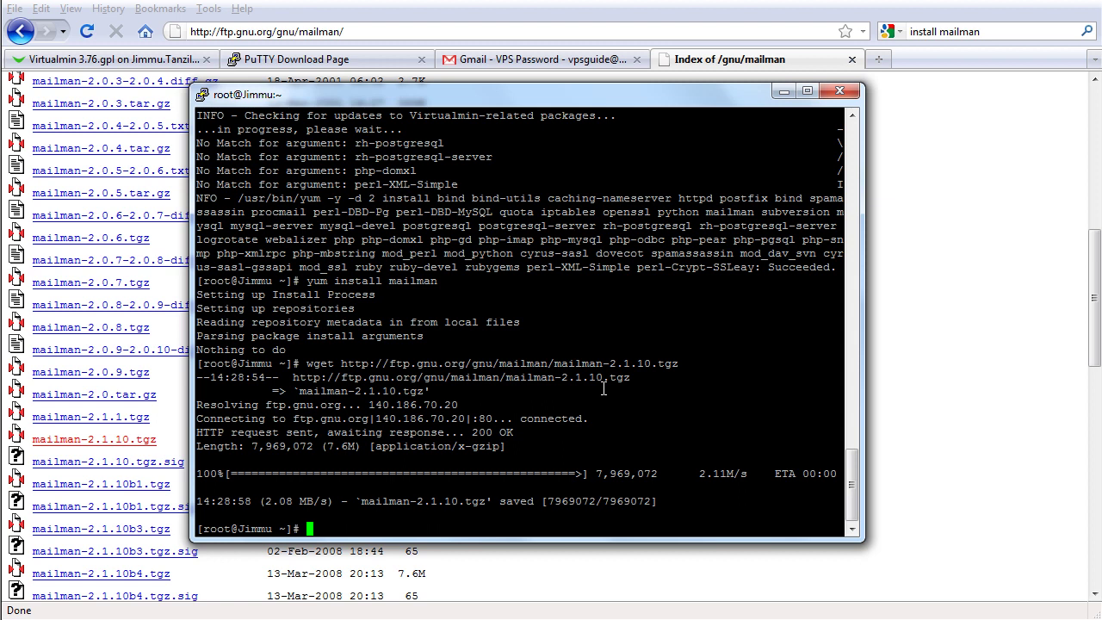
pyautogui.write('ls -la')
pyautogui.press('Return')
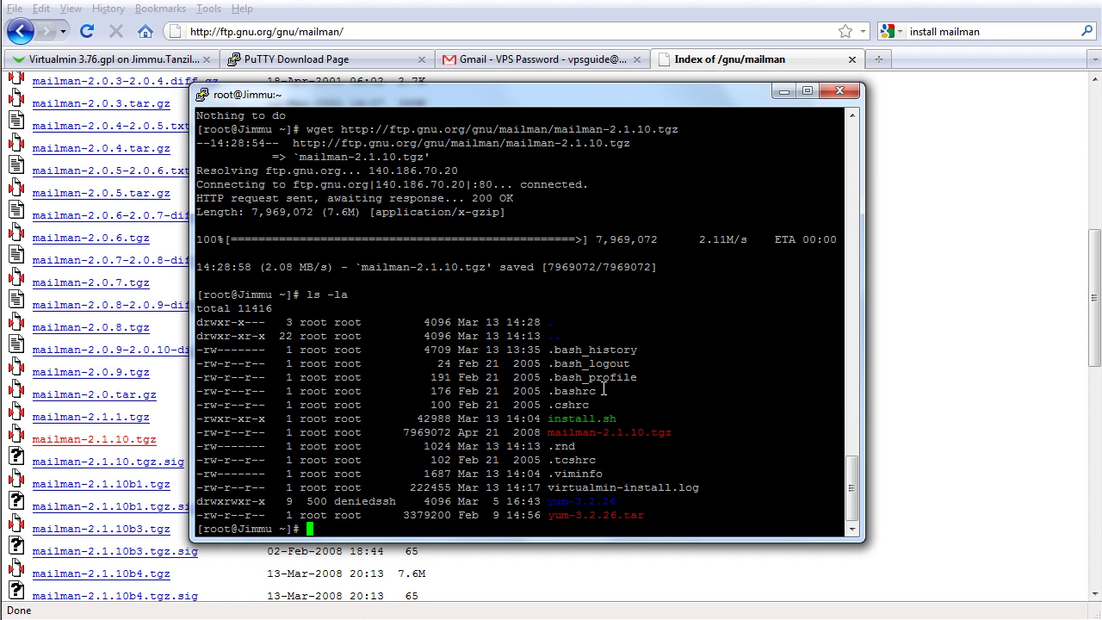
# Step: Decompress the archive with gunzip and extract it with tar -xvf mailman-2.1.10.tar
pyautogui.write('gunzip mailma')
pyautogui.press('Tab')
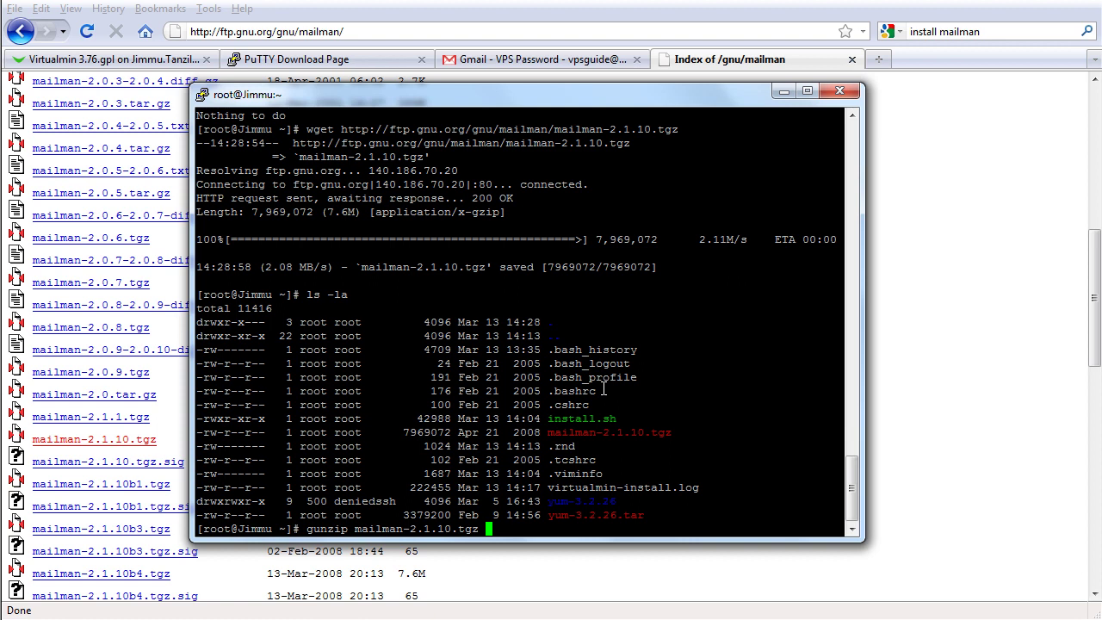
pyautogui.press('Return')
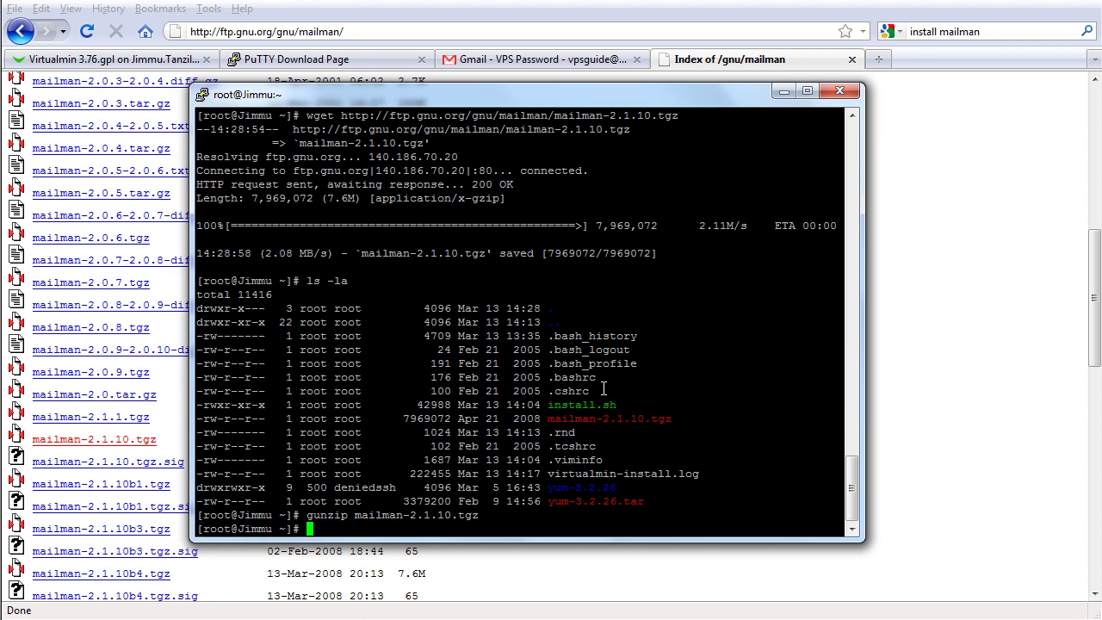
pyautogui.write('tar -xvf ')
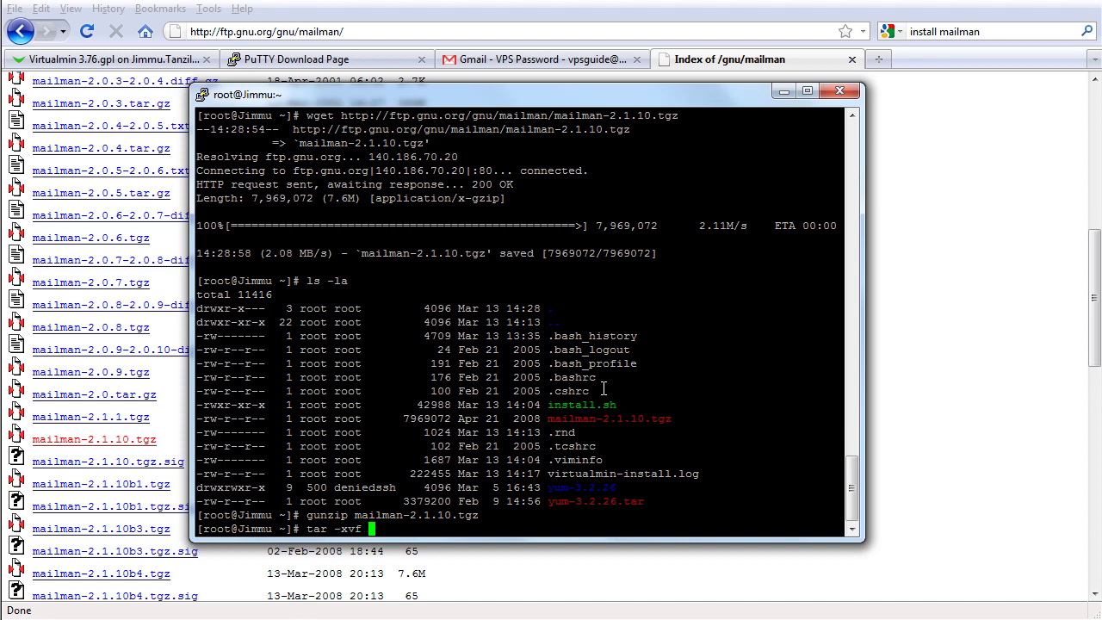
pyautogui.write('mailman-2.1.10.tar')
pyautogui.press('Return')
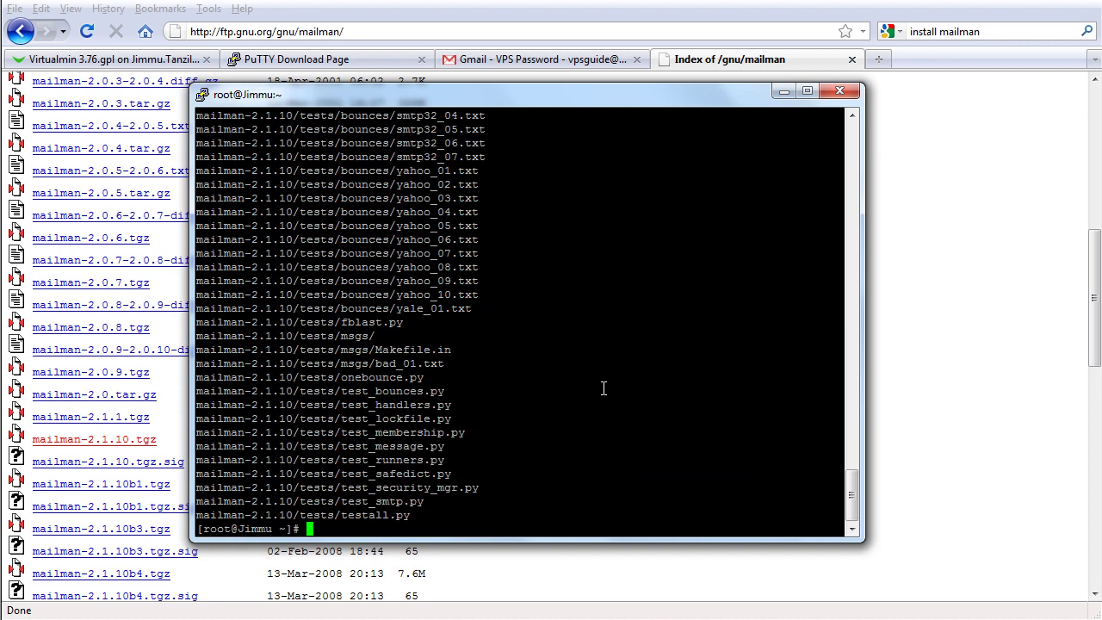
# Step: Change into the mailman-2.1.10 folder and list its contents with ls
pyautogui.write('cd mailm')
pyautogui.press('Tab')
pyautogui.press('Return')
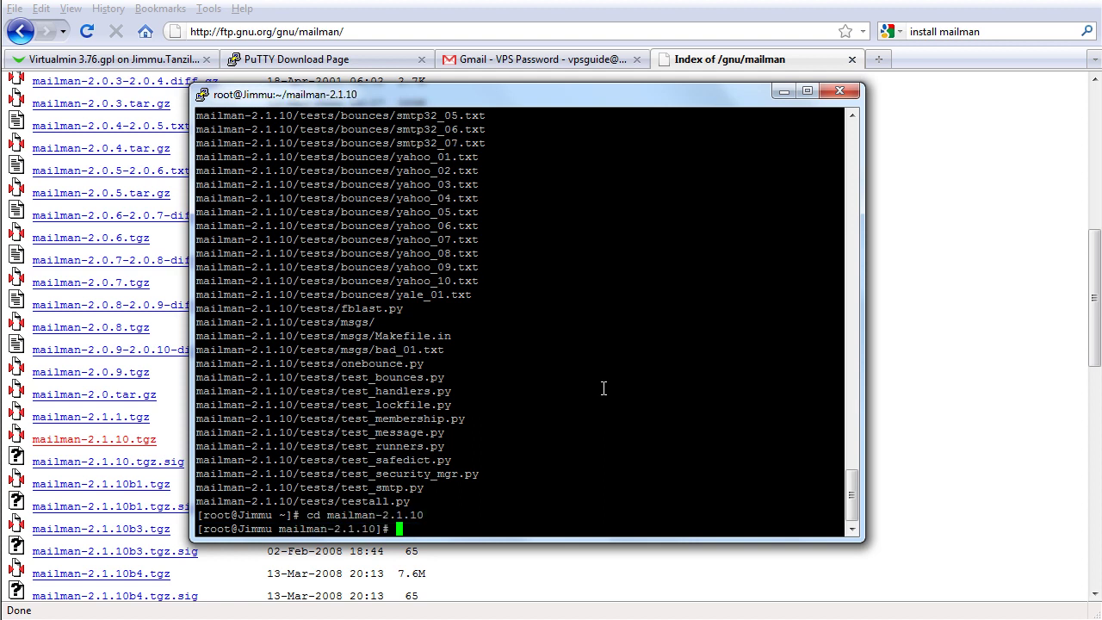
pyautogui.write('ls')
pyautogui.press('Return')
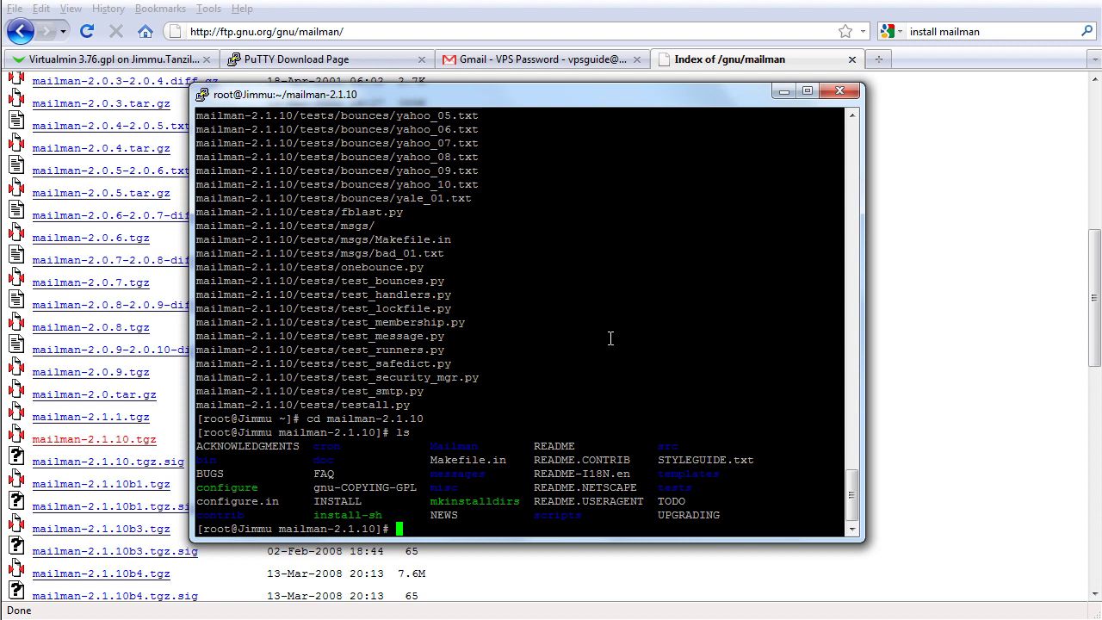
# Step: Copy /var/mailman from Virtualmin's mailman-not-found error, then go back to the Index of /gnu/mailman tab
pyautogui.hotkey('alt', 'Tab')
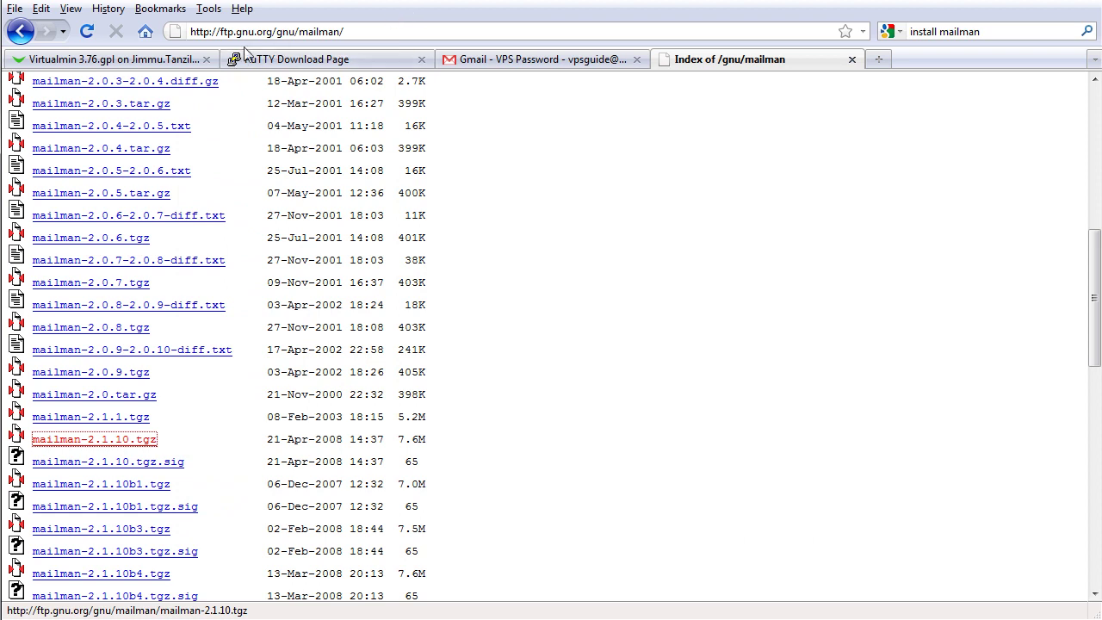
pyautogui.click(196, 57)
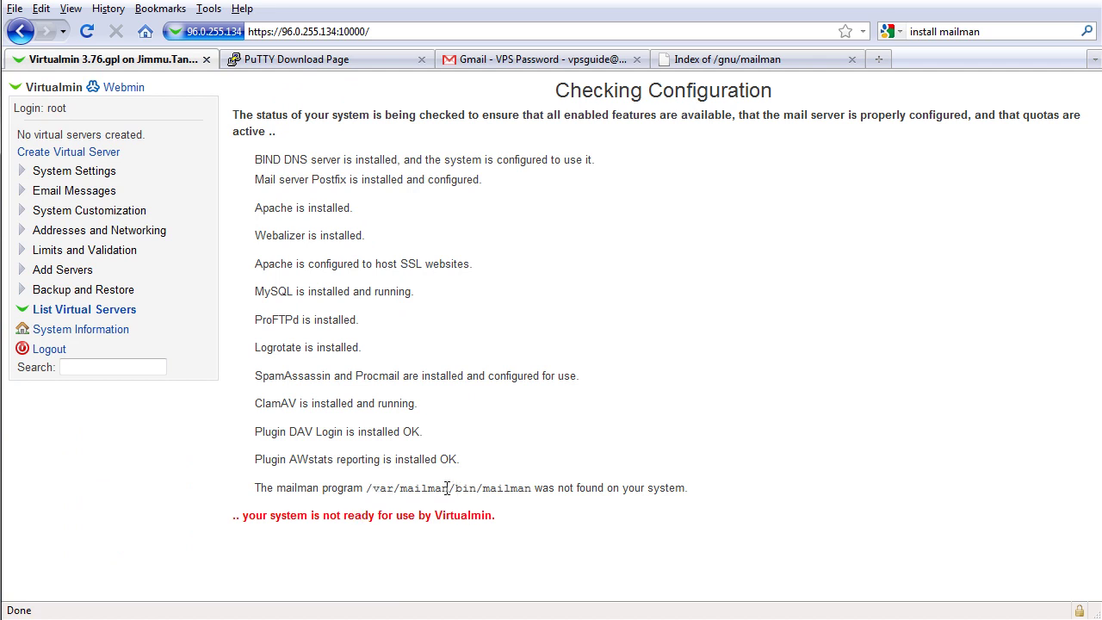
pyautogui.moveTo(447, 488); pyautogui.dragTo(368, 491)
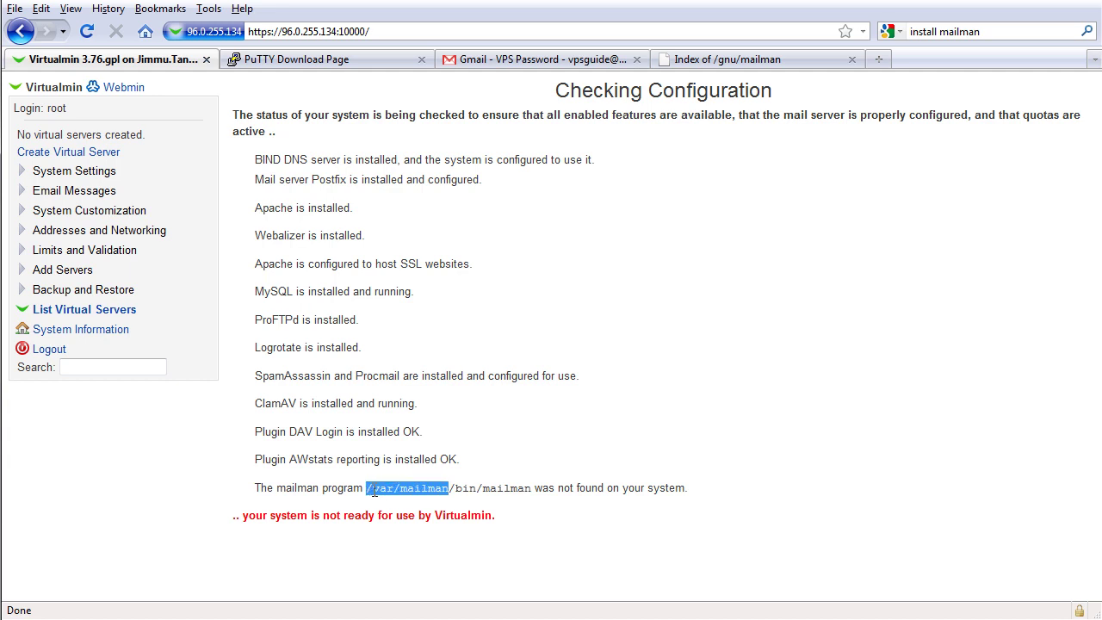
pyautogui.rightClick(374, 494)
pyautogui.click(405, 509)
pyautogui.click(722, 72)
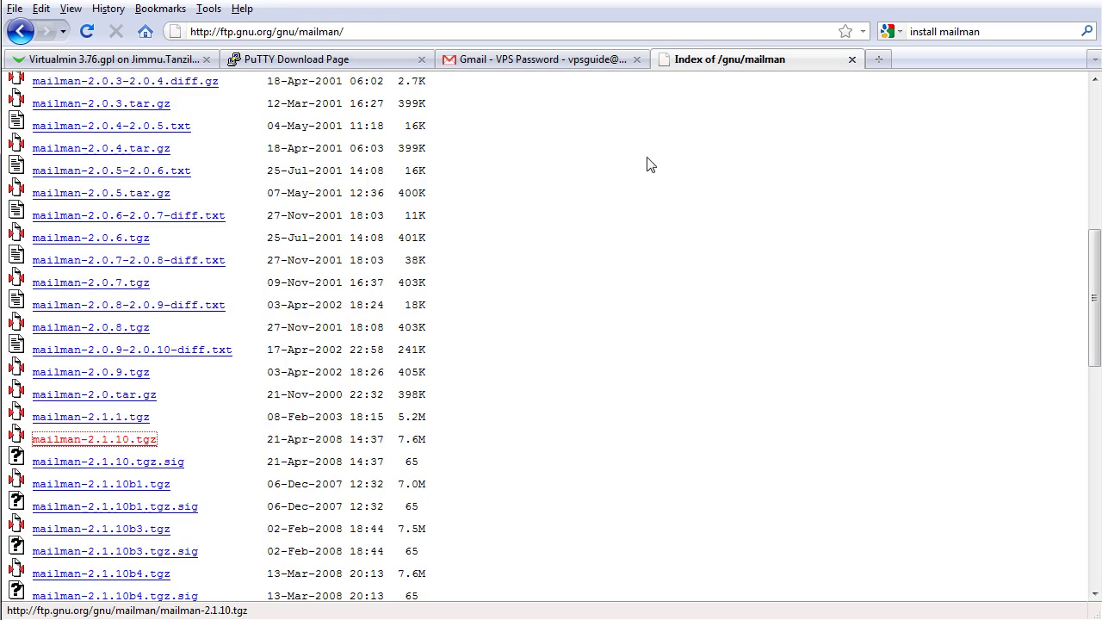
# Step: Search 'install mailman', open the manual's 3.1 Run configure section, and highlight the --prefix=dir option
pyautogui.click(924, 35)
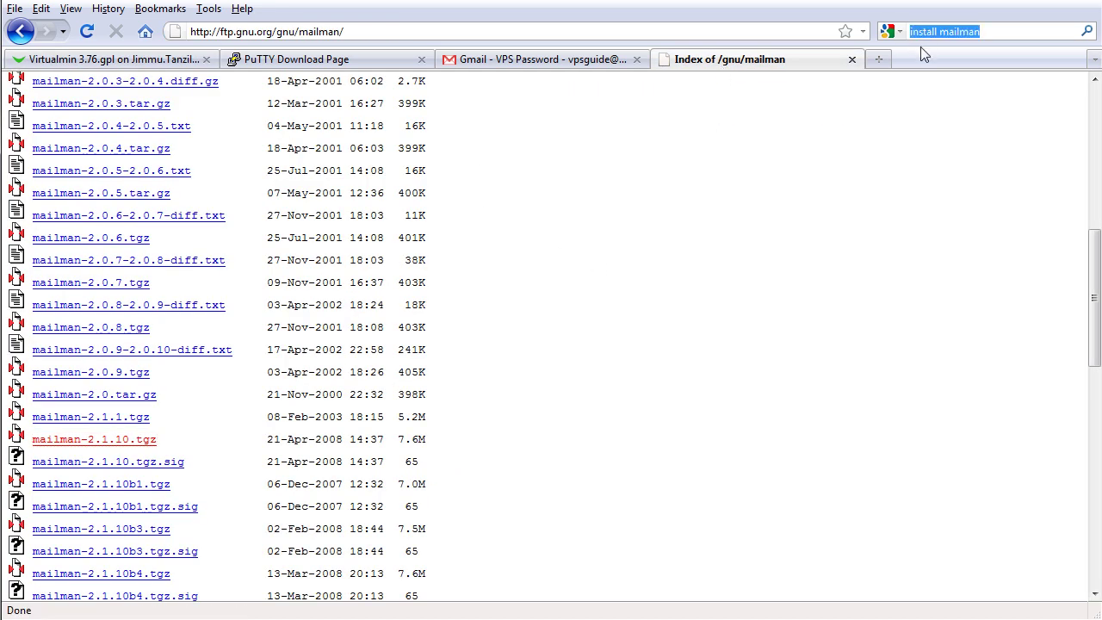
pyautogui.press('Return')
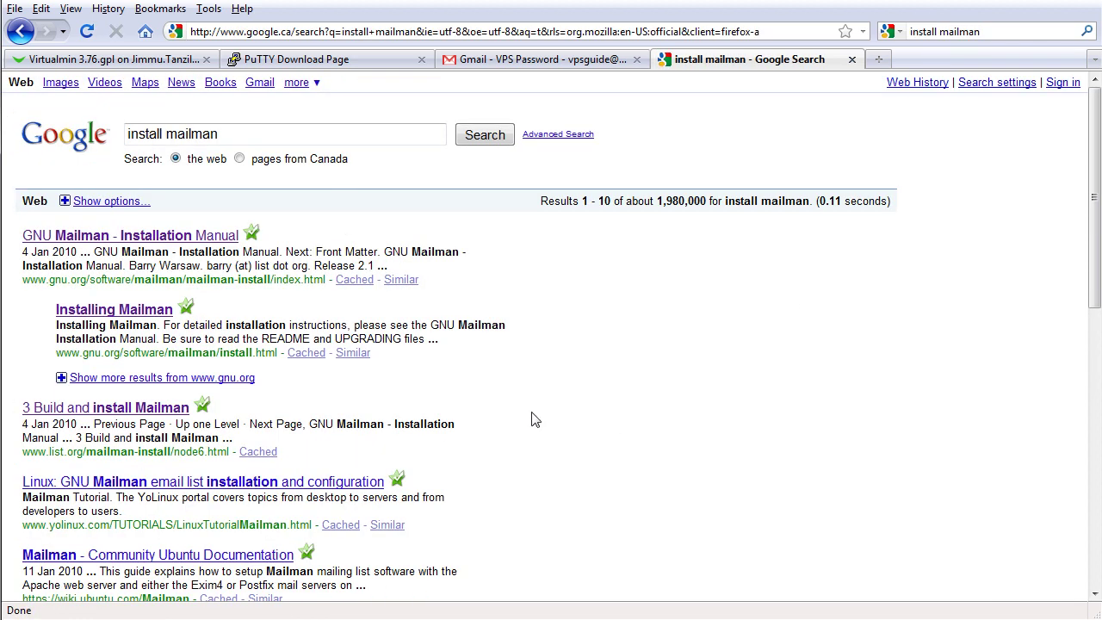
pyautogui.click(190, 238)
pyautogui.scroll(-3, 244, 316)
pyautogui.click(197, 383)
pyautogui.scroll(-3, 362, 383)
pyautogui.scroll(-3, 361, 383)
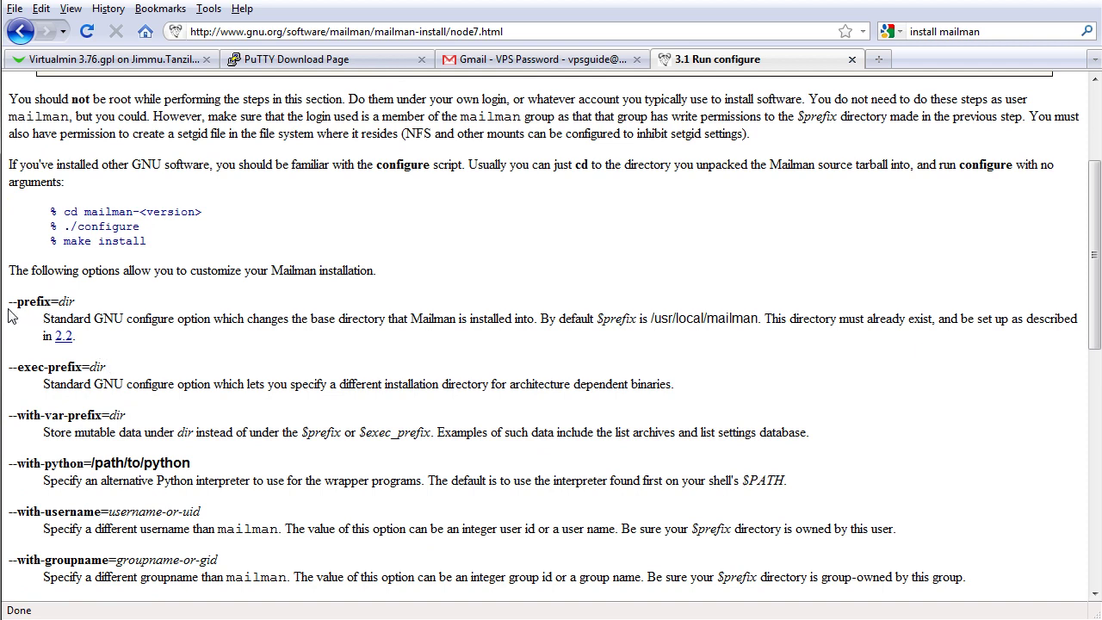
pyautogui.moveTo(8, 302); pyautogui.dragTo(76, 303)
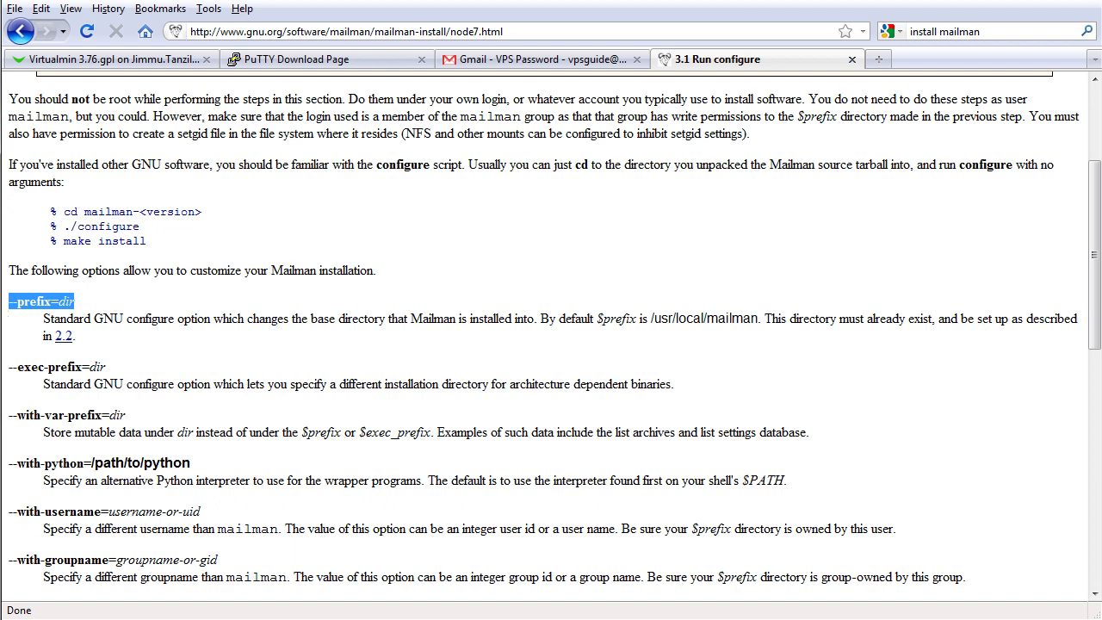
# Step: Execute ./configure --prefix=/var/mailman at the mailman-2.1.10 prompt in PuTTY
pyautogui.hotkey('alt', 'Tab')
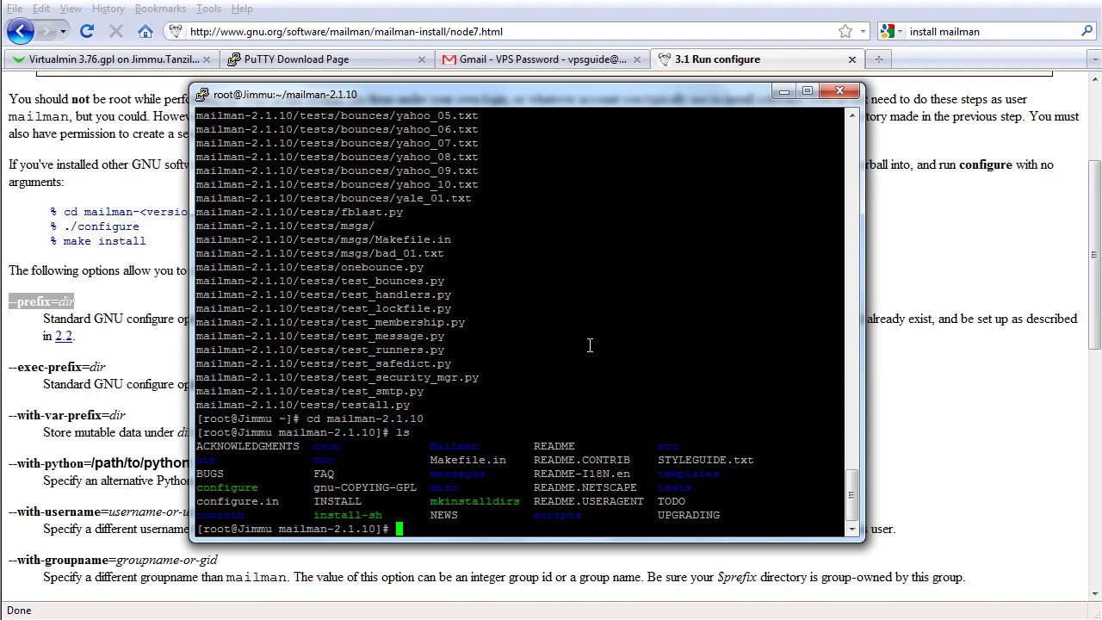
pyautogui.write('./configure --prefix=')
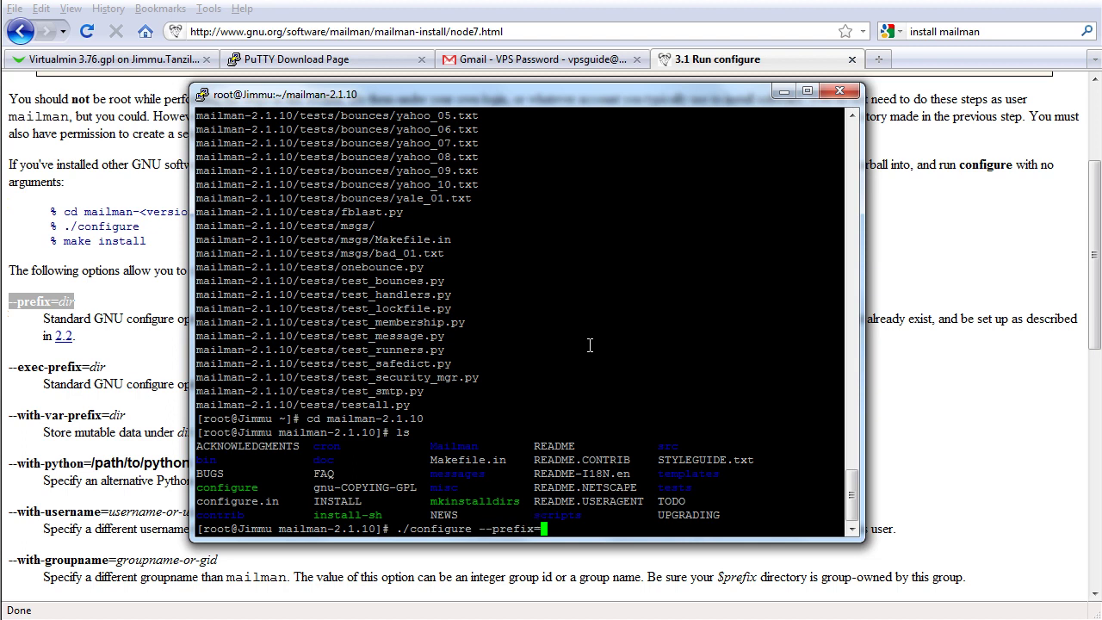
pyautogui.write('/var/mailman')
pyautogui.press('Return')
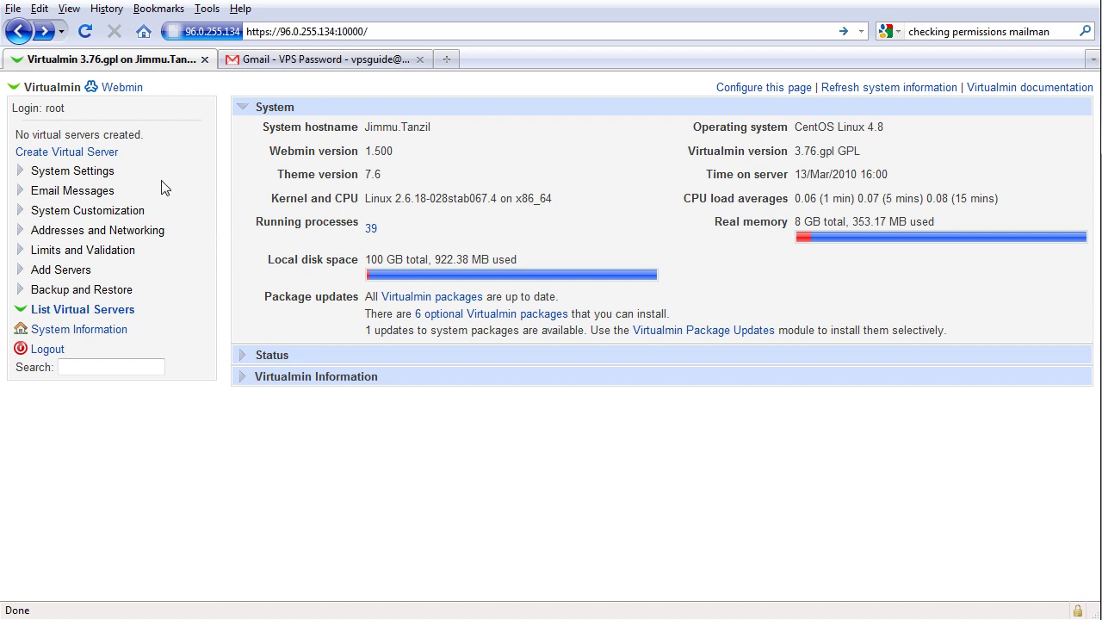
# Step: In System Settings > Features and Plugins, leave Mailman unchecked, untick its Default? box, and save
pyautogui.click(96, 173)
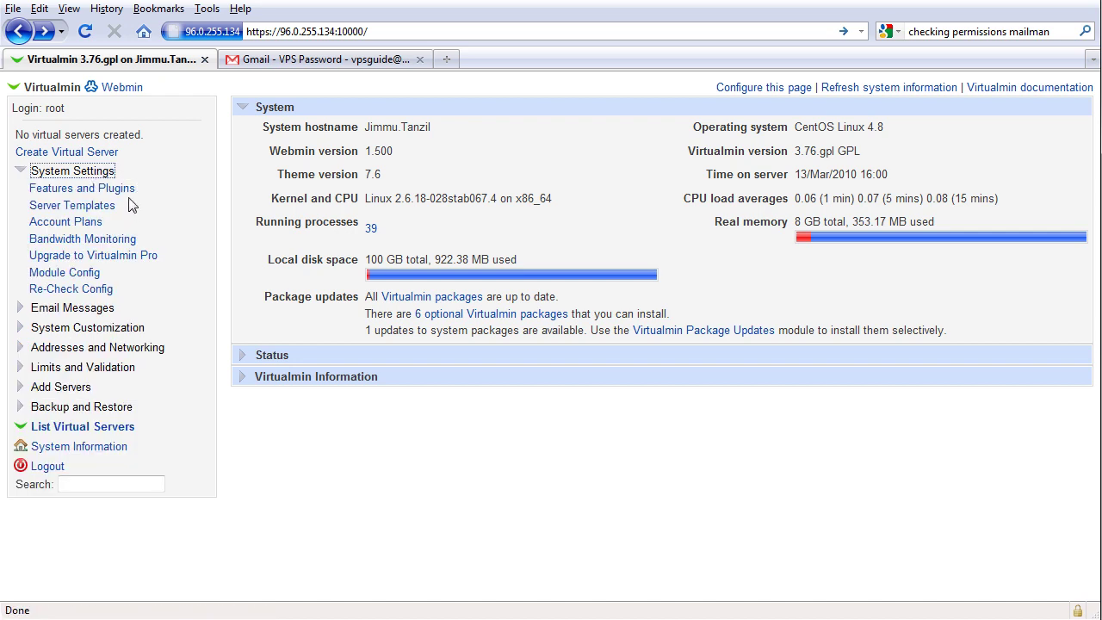
pyautogui.click(129, 190)
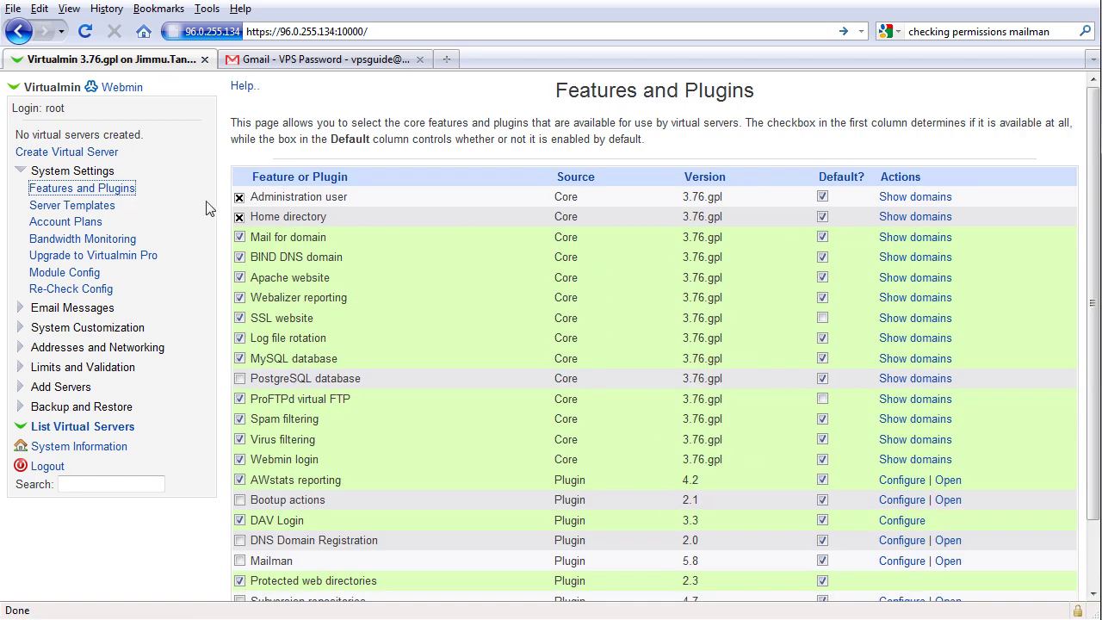
pyautogui.scroll(-2, 409, 195)
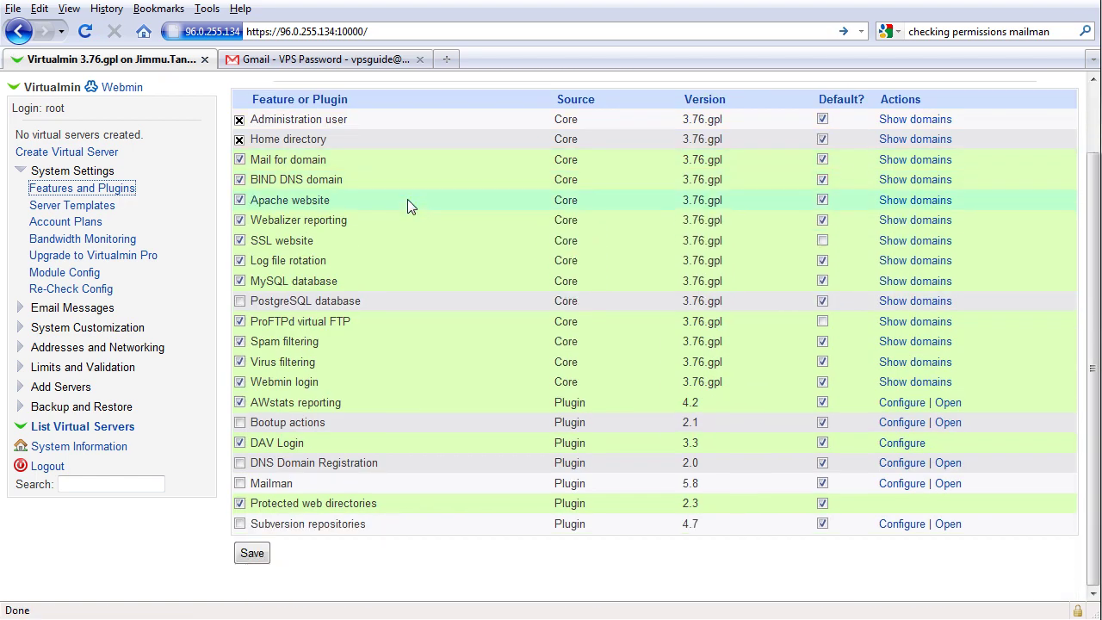
pyautogui.click(240, 484)
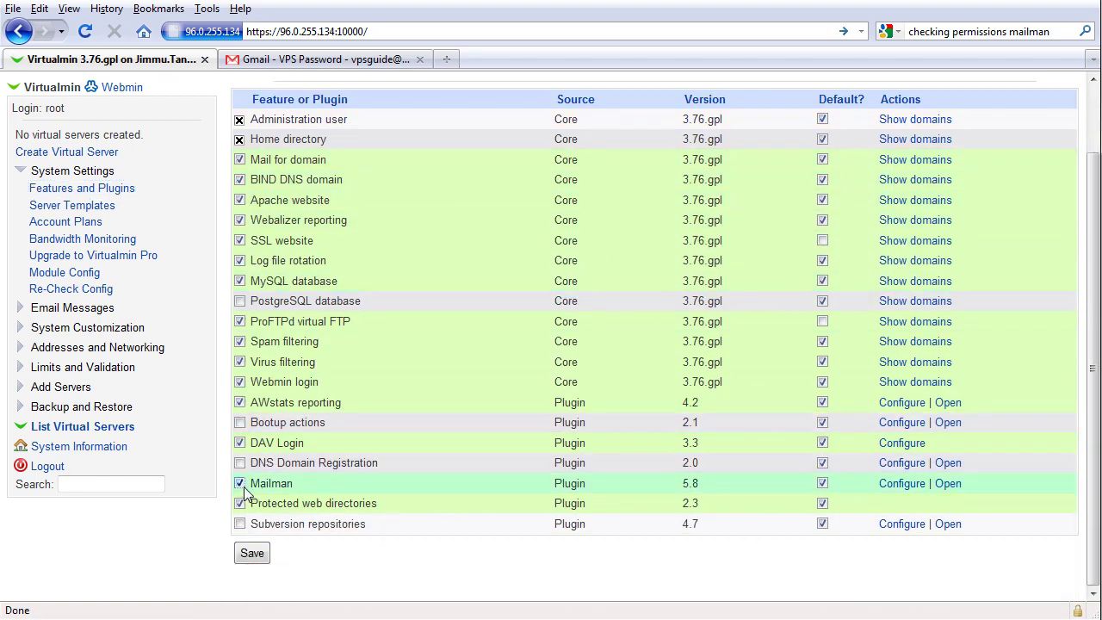
pyautogui.click(241, 484)
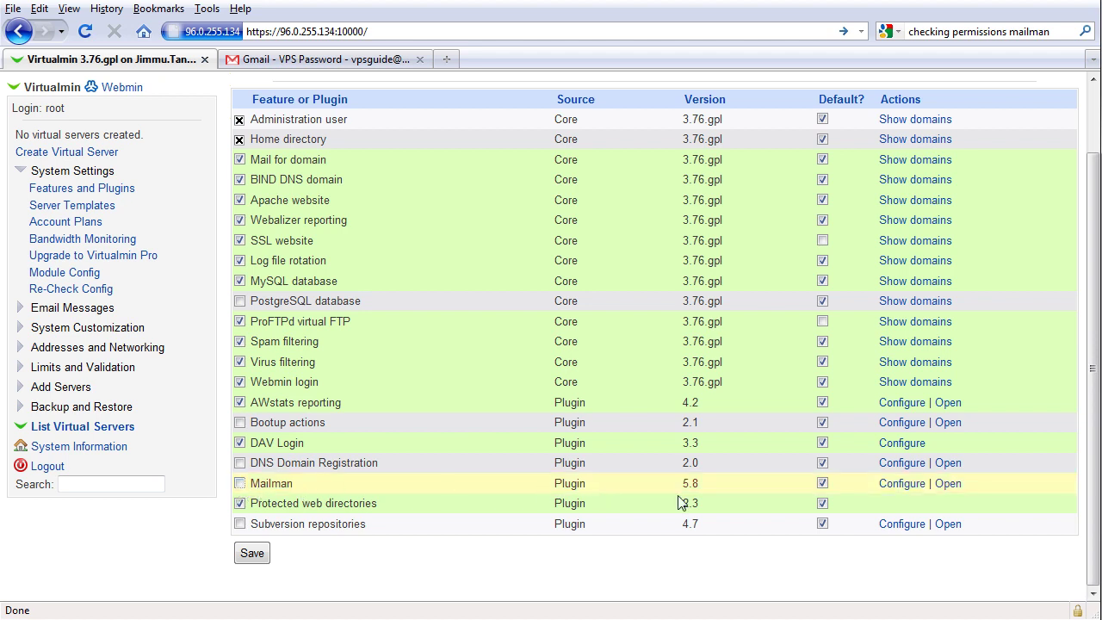
pyautogui.click(822, 487)
pyautogui.click(252, 555)
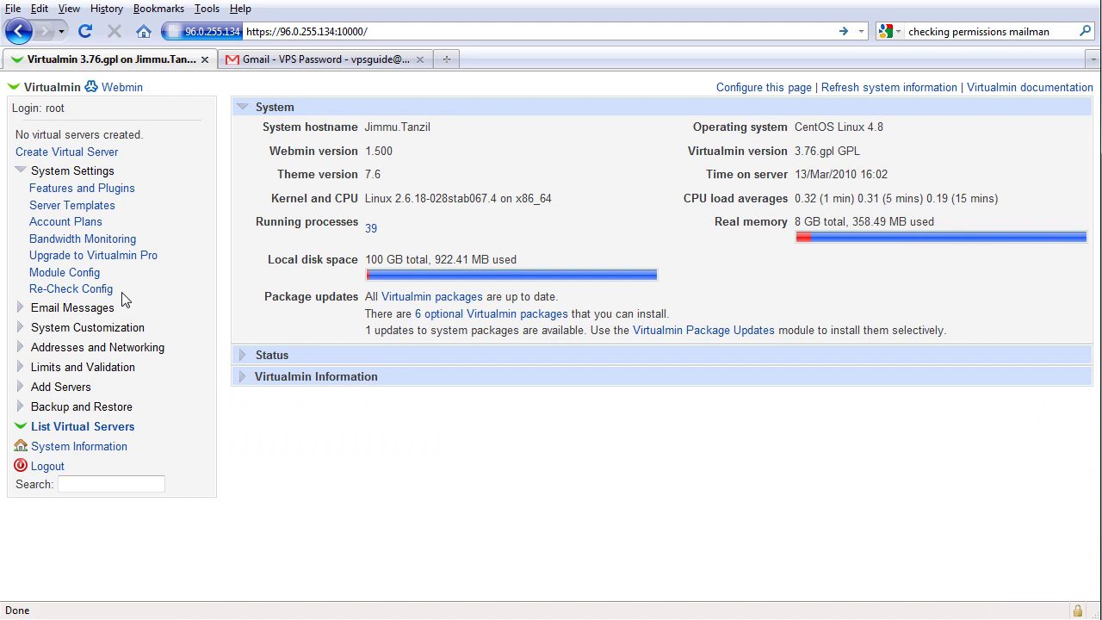
# Step: Re-run the configuration check and confirm it reports the system ready for use
pyautogui.click(109, 291)
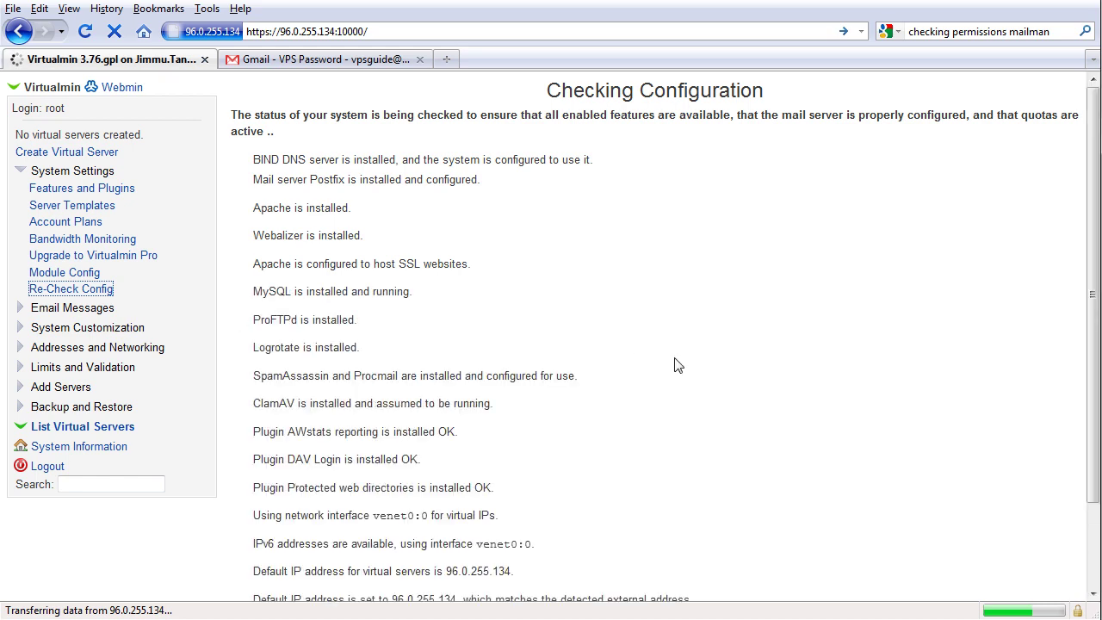
pyautogui.click(954, 302)
pyautogui.scroll(-1, 943, 308)
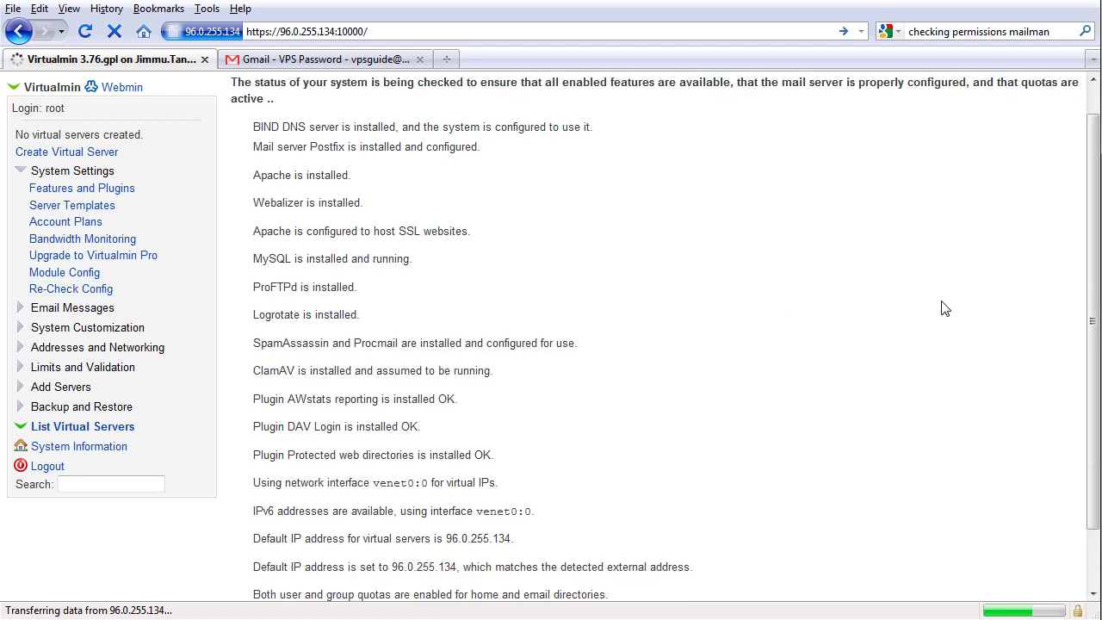
pyautogui.scroll(-3, 944, 309)
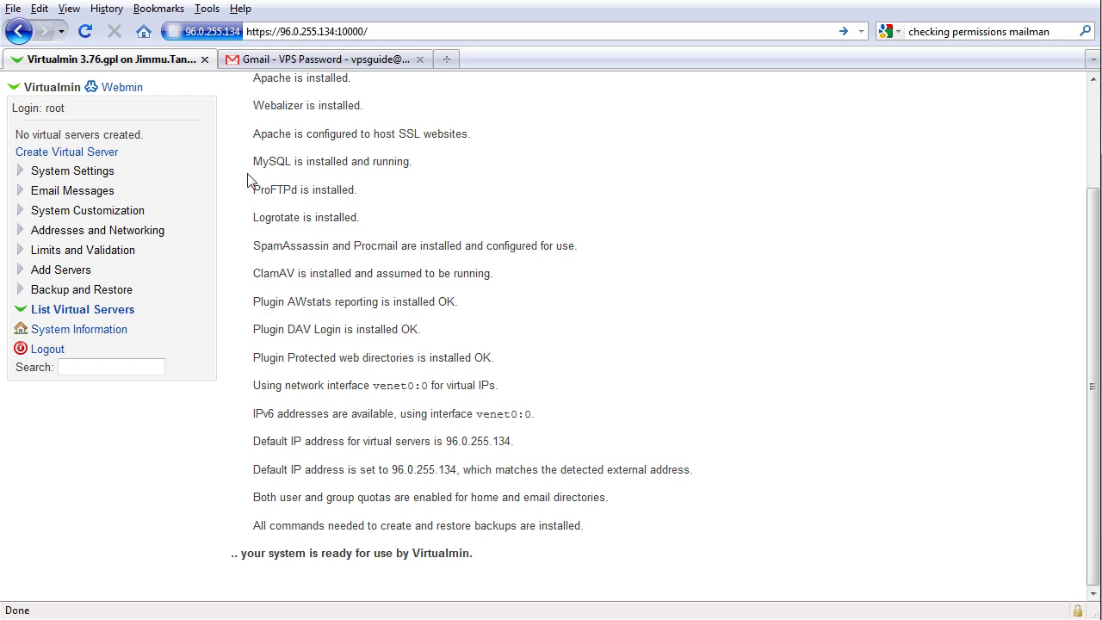
# Step: Expand the system settings and Add Servers menus to show Import and Migrate Virtual Server
pyautogui.click(115, 171)
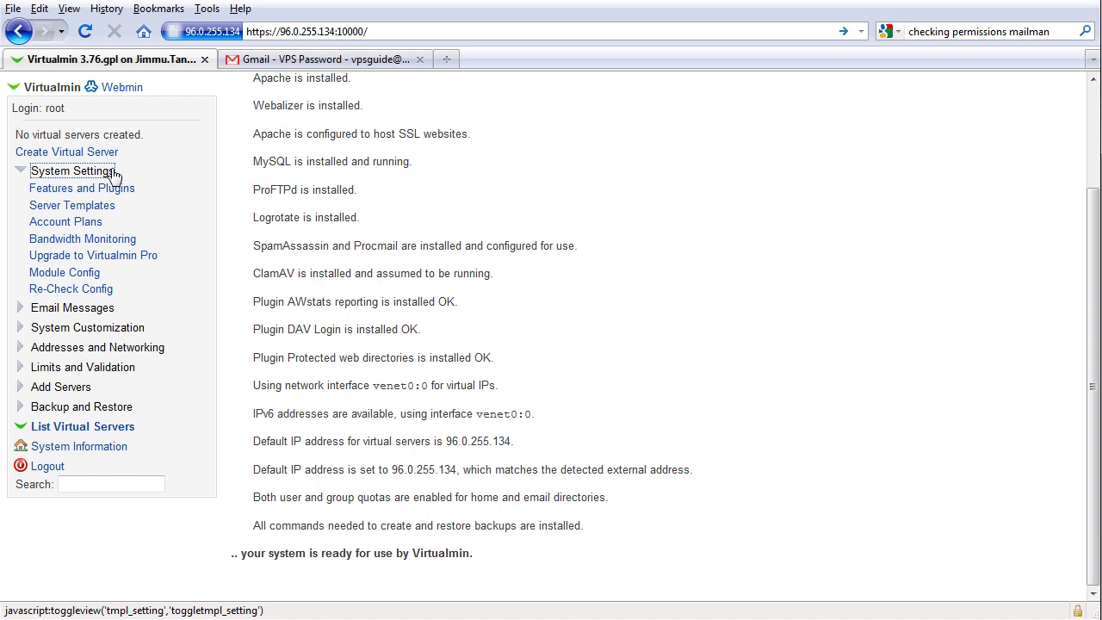
pyautogui.click(89, 393)
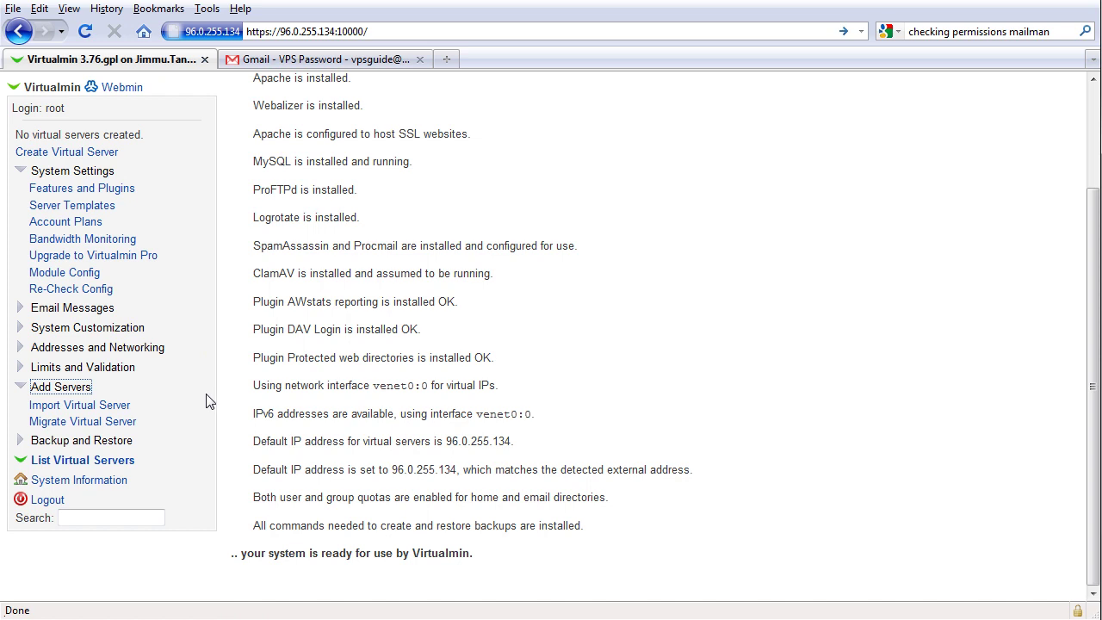
pyautogui.hotkey('alt', 'Left')
# Step: Start a new virtual server with domain joyrideclick.com, description 'My Website' and an admin password
pyautogui.click(113, 162)
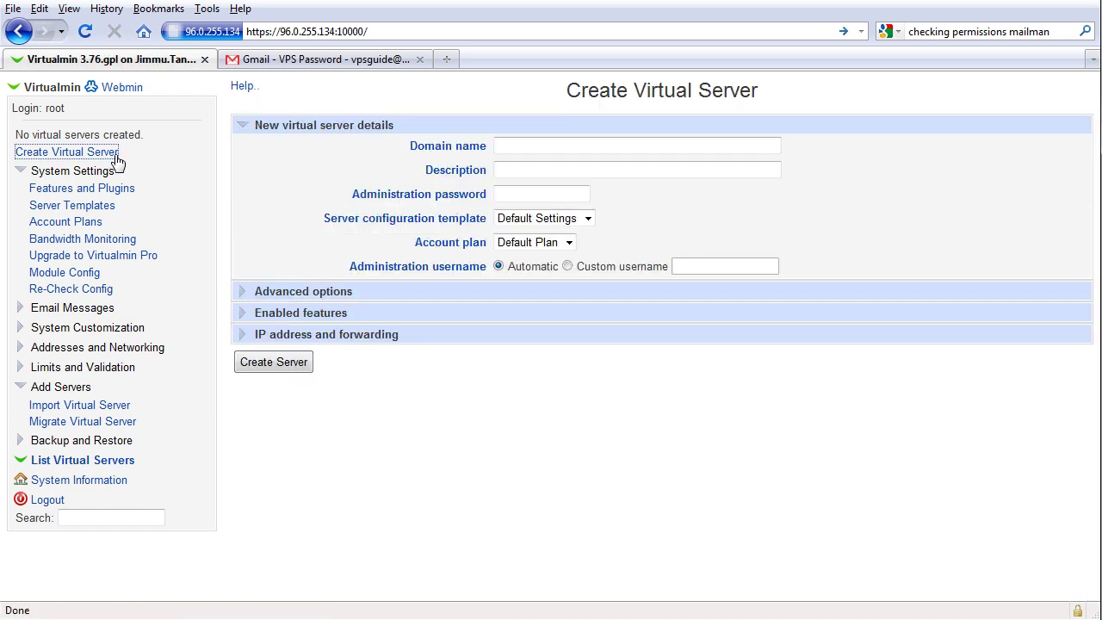
pyautogui.click(181, 153)
pyautogui.click(548, 139)
pyautogui.write('joyrideclick.com')
pyautogui.press('Tab')
pyautogui.press('Tab')
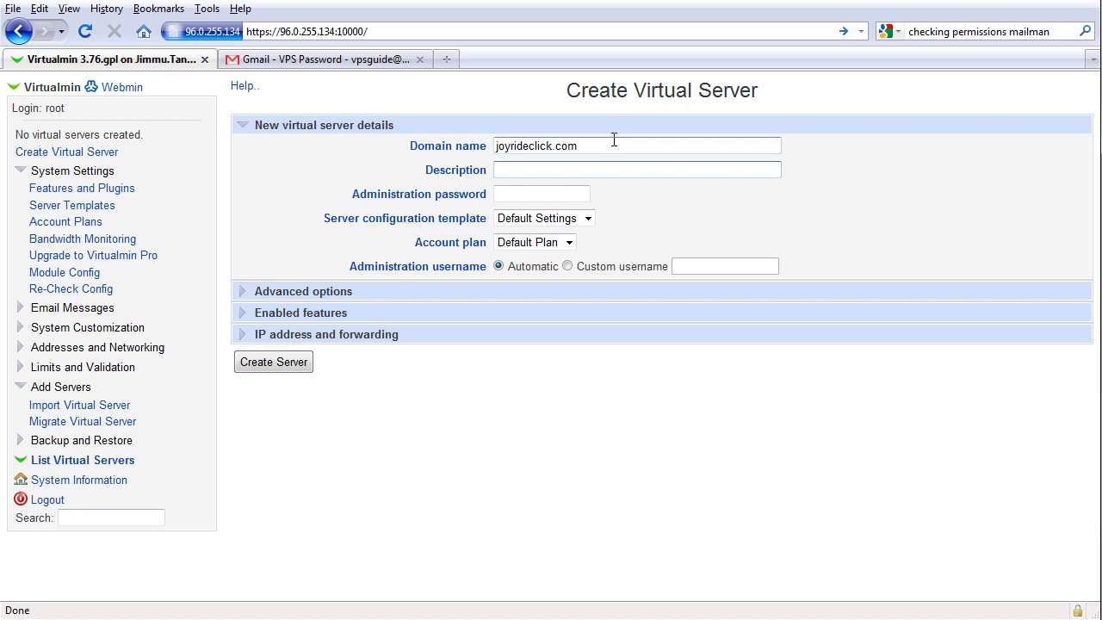
pyautogui.write('My Website')
pyautogui.press('Tab')
pyautogui.press('Tab')
pyautogui.write('*******')
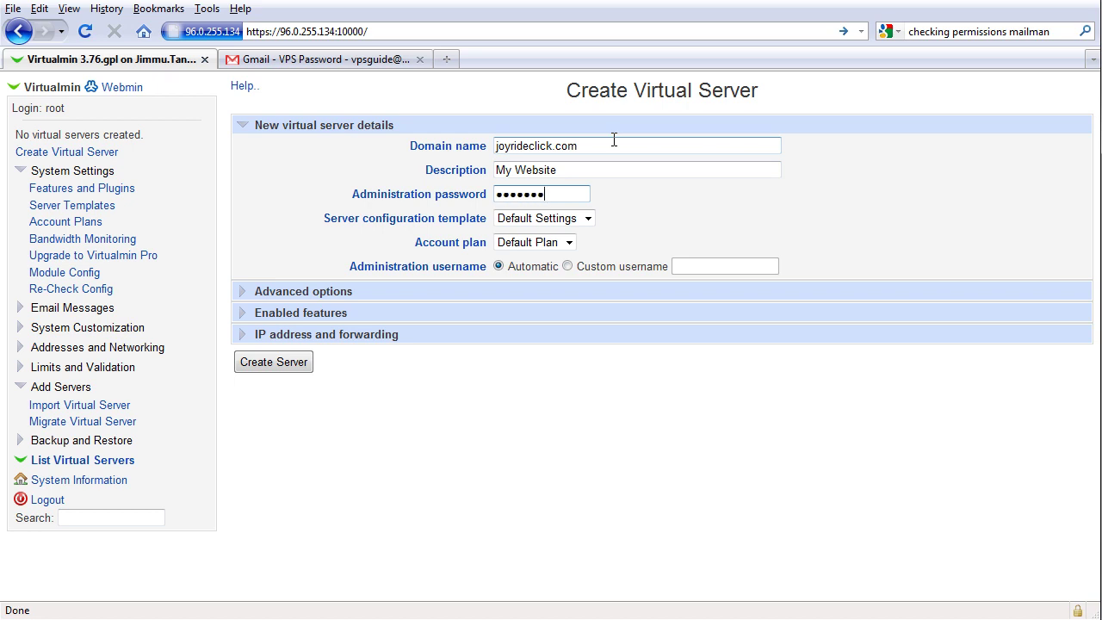
# Step: Review the template and plan choices, then expand Advanced options, Enabled features and IP address sections
pyautogui.click(589, 219)
pyautogui.click(589, 218)
pyautogui.click(569, 242)
pyautogui.click(527, 257)
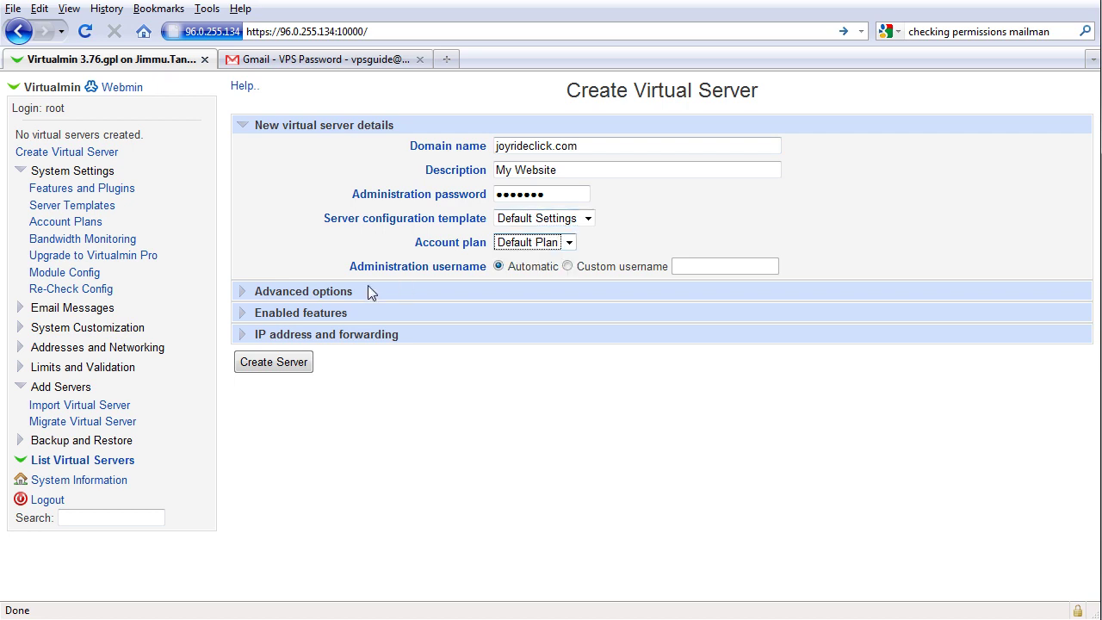
pyautogui.click(258, 292)
pyautogui.click(245, 292)
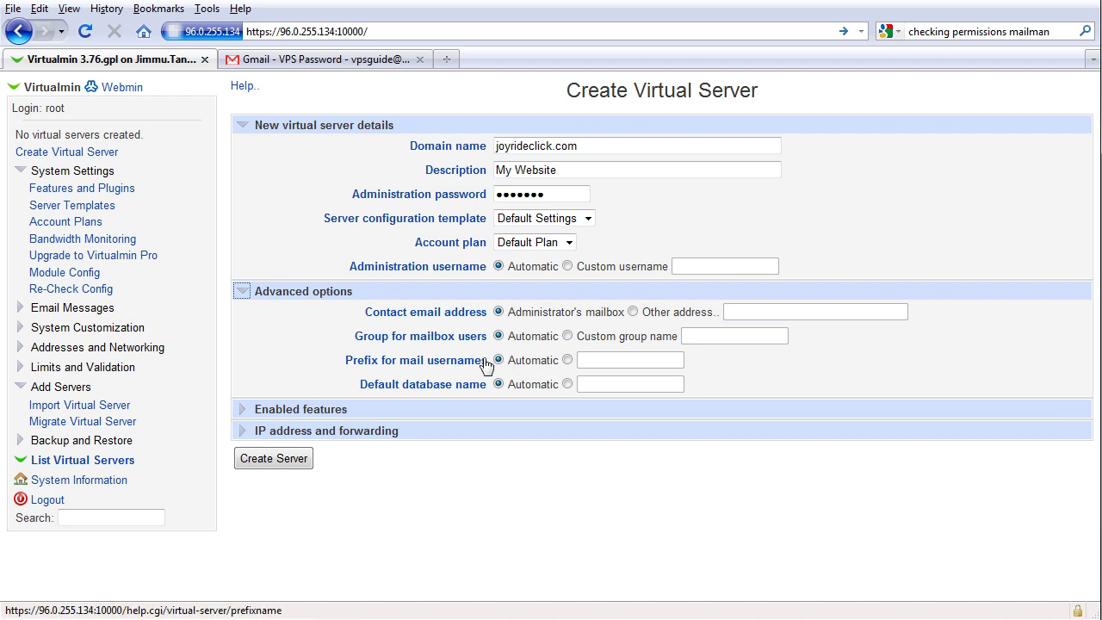
pyautogui.click(264, 410)
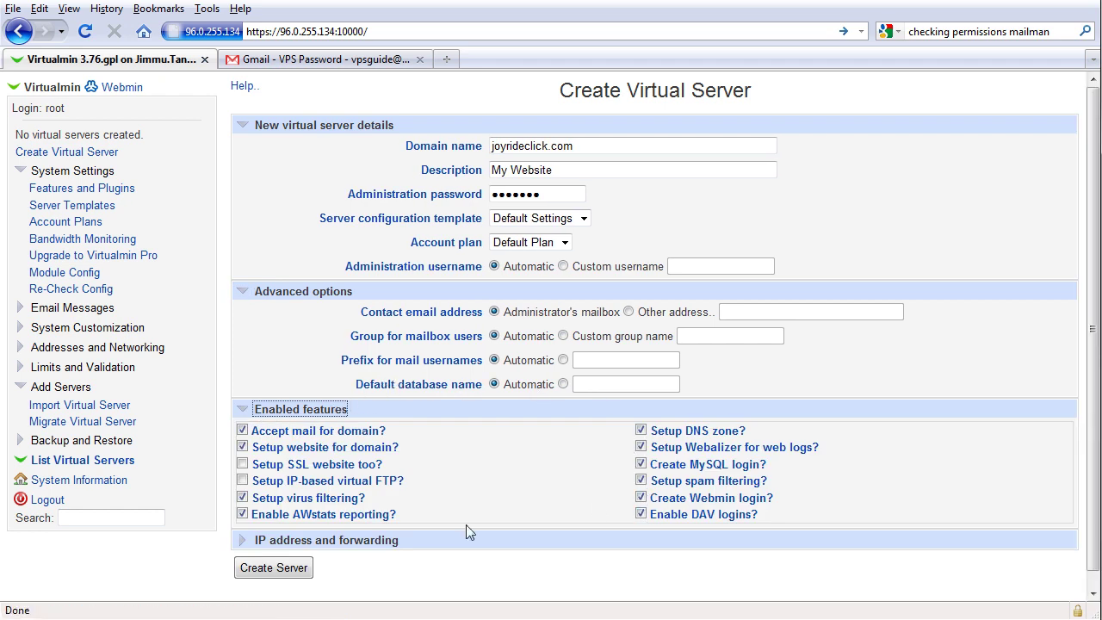
pyautogui.click(303, 544)
pyautogui.scroll(-3, 472, 537)
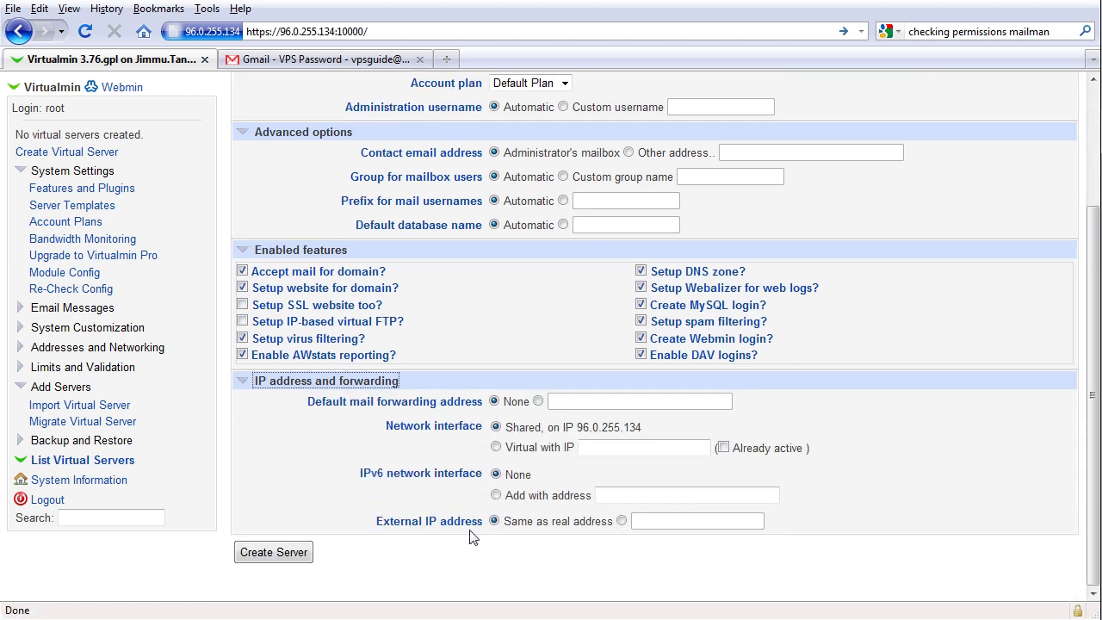
# Step: Submit the joyrideclick.com server and follow the setup log until 'Saving server details' is done
pyautogui.click(260, 562)
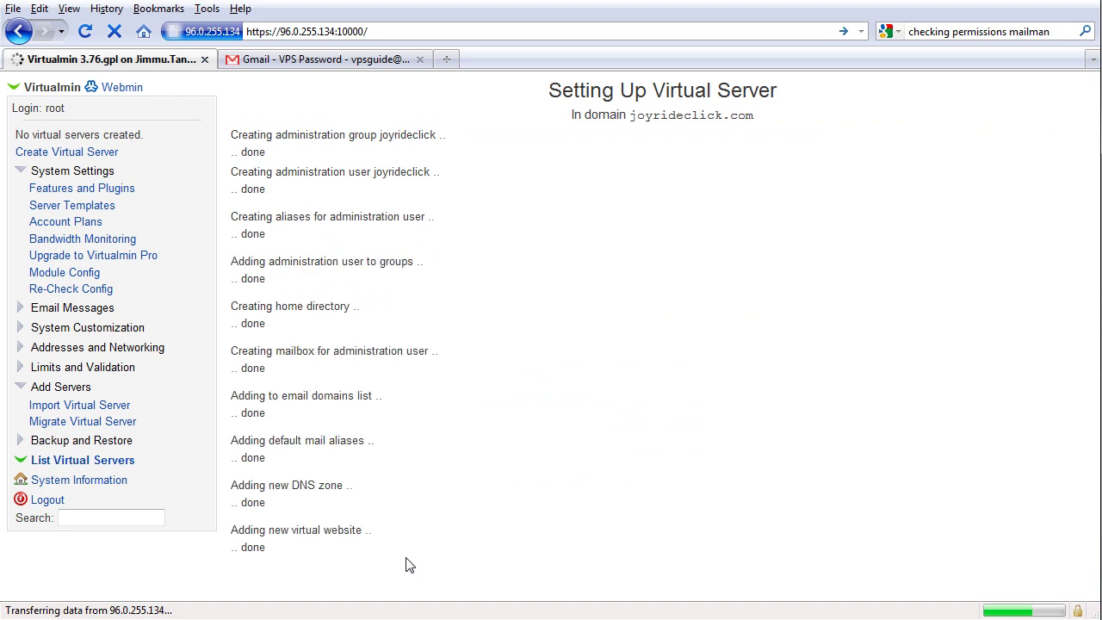
pyautogui.scroll(-3, 405, 564)
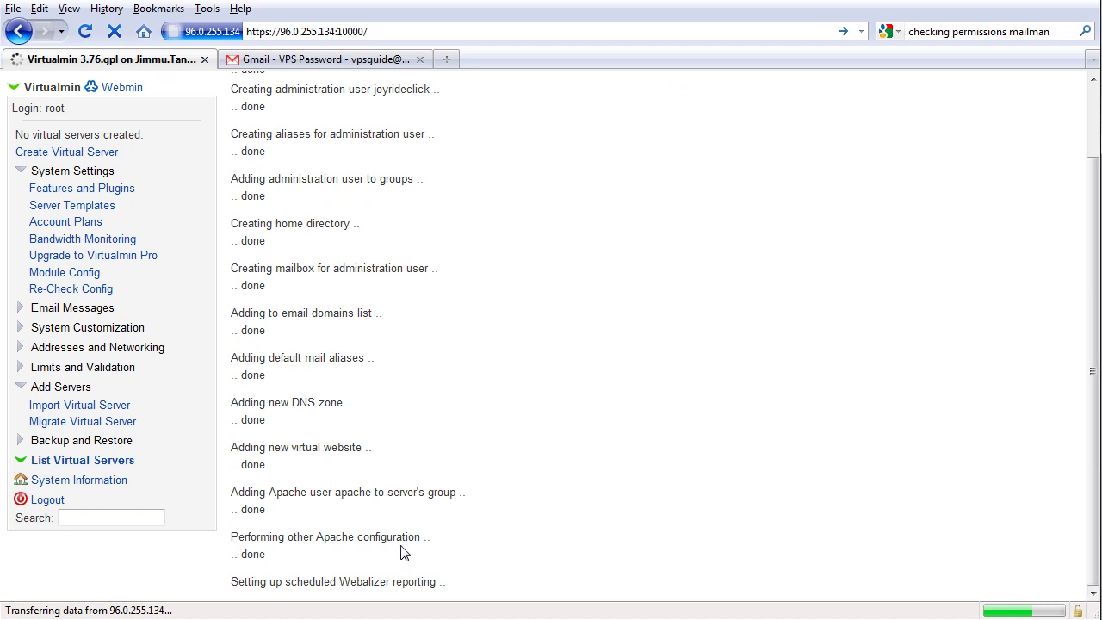
pyautogui.scroll(-6, 436, 454)
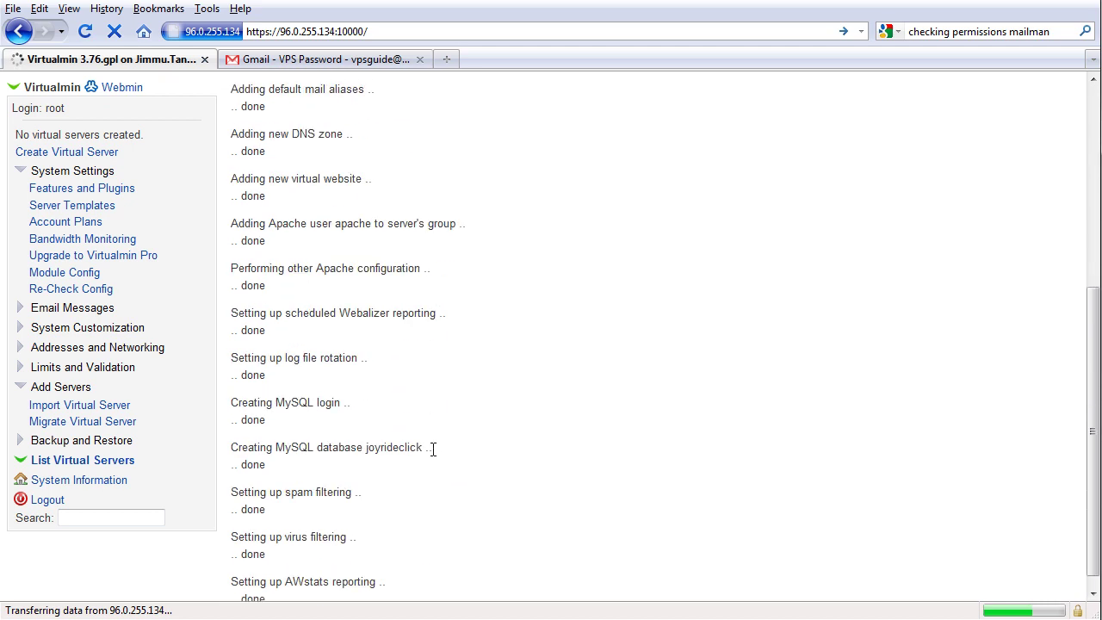
pyautogui.scroll(-1, 434, 456)
pyautogui.scroll(-3, 434, 455)
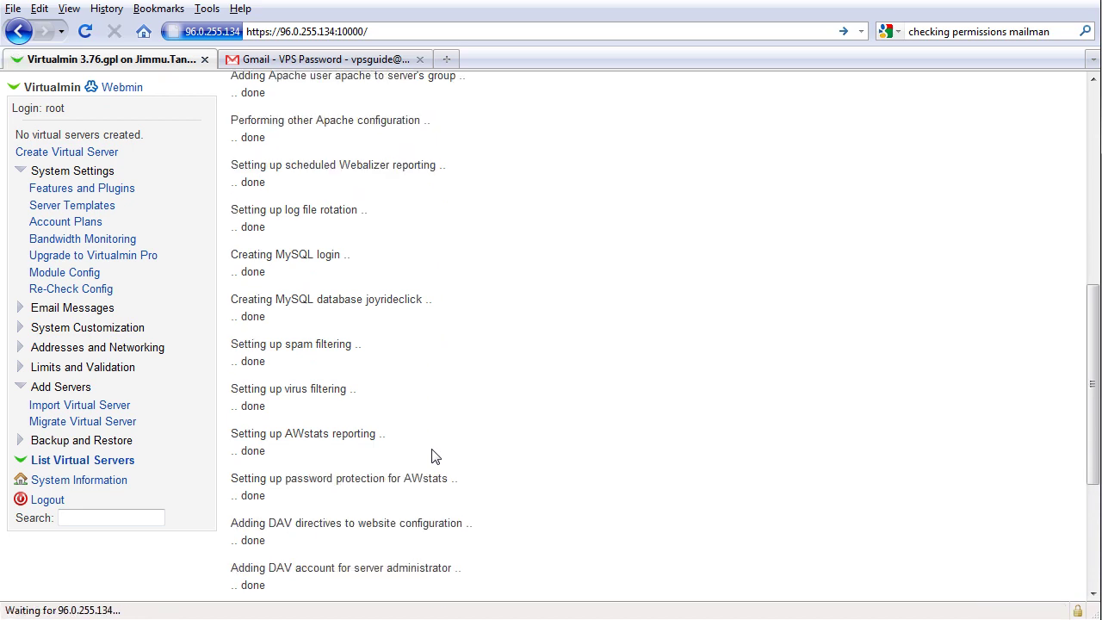
pyautogui.scroll(-6, 434, 451)
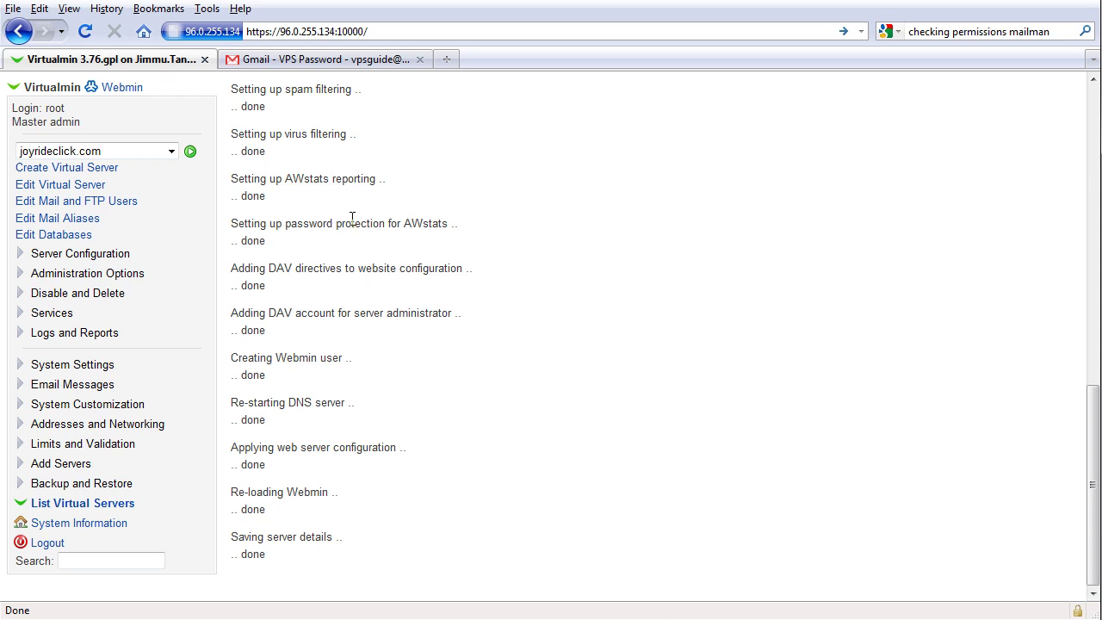
# Step: Read nameserver IPs 96.0.255.191 and 96.0.255.200 in Gmail's 'NS IPs' message, then return to Virtualmin
pyautogui.click(334, 58)
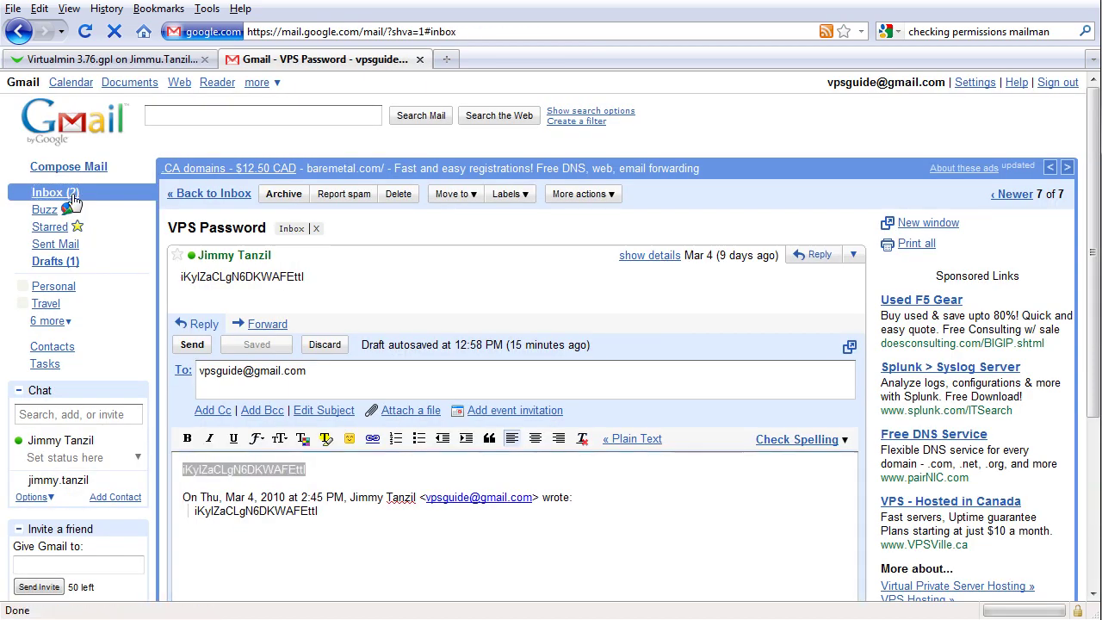
pyautogui.click(73, 198)
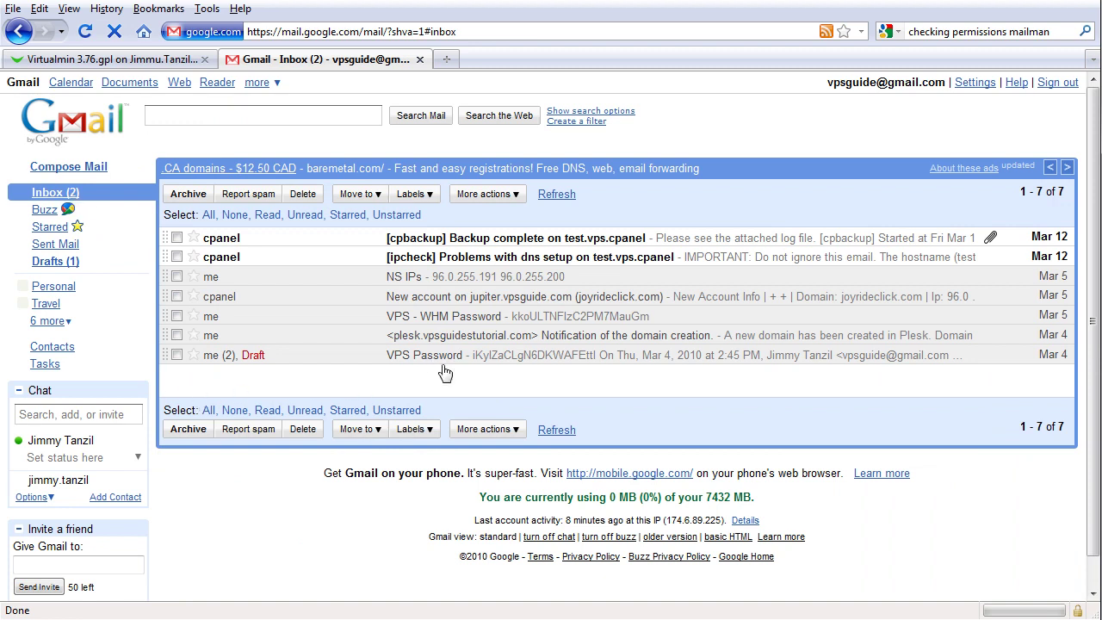
pyautogui.click(379, 279)
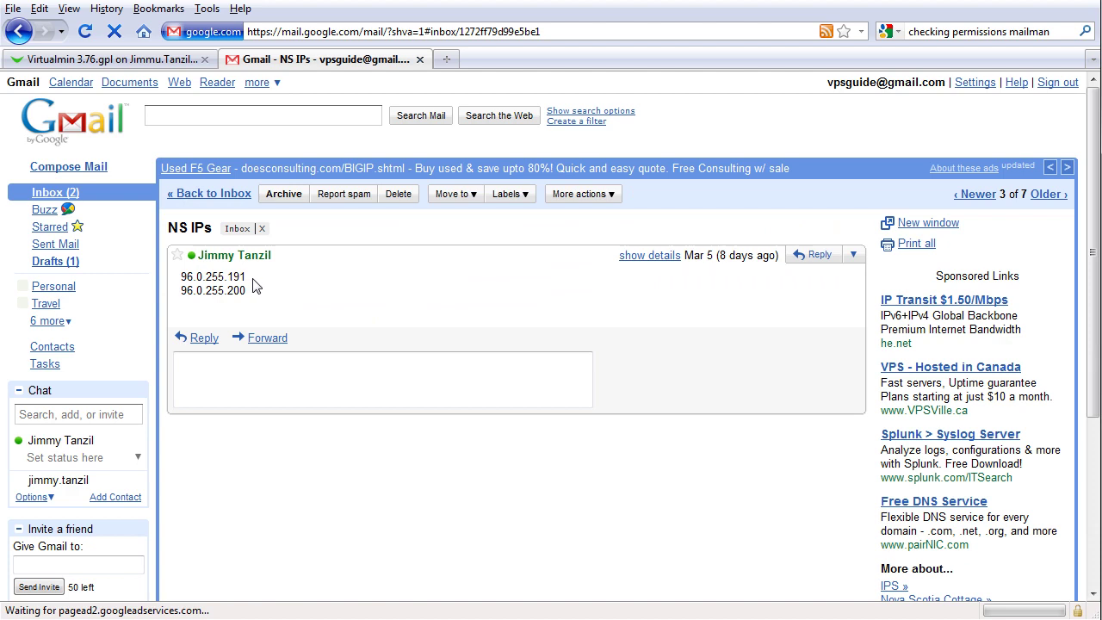
pyautogui.press('r')
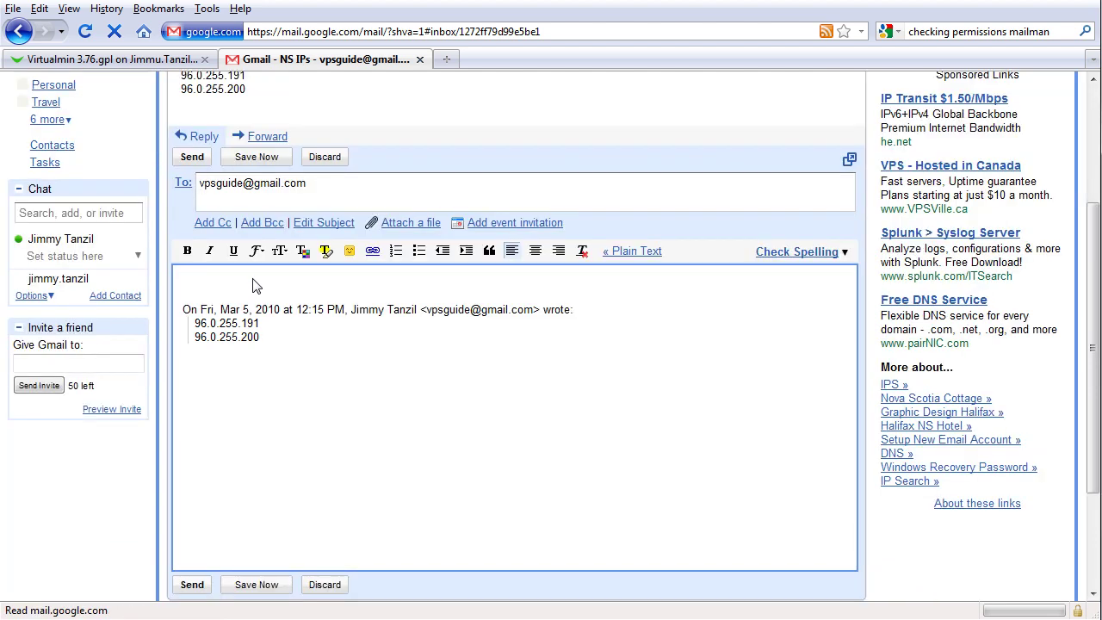
pyautogui.scroll(5, 256, 286)
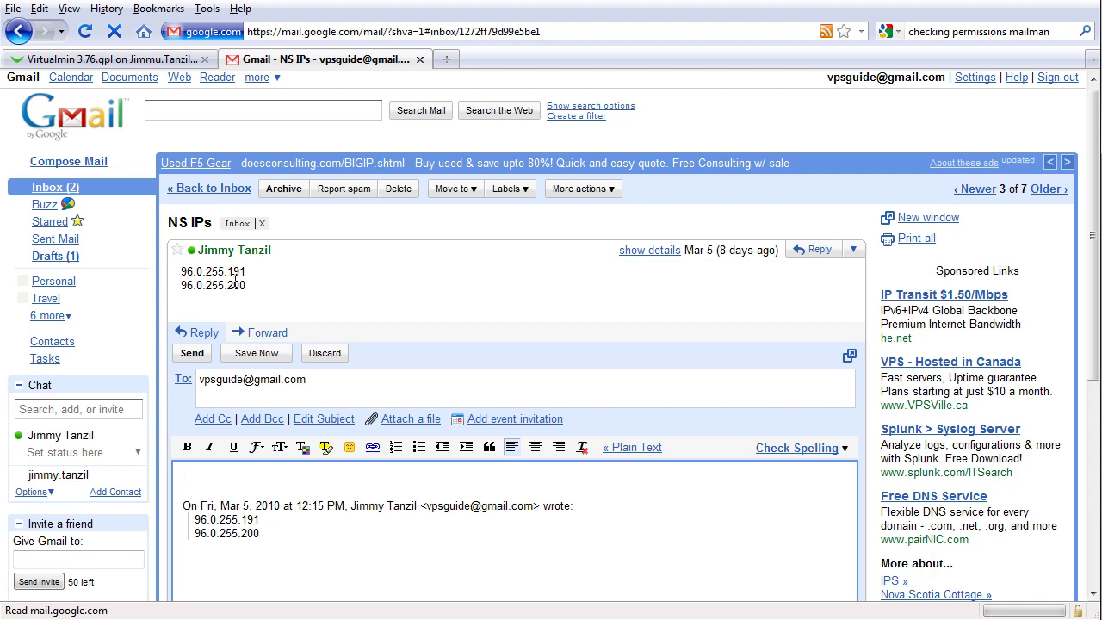
pyautogui.click(183, 60)
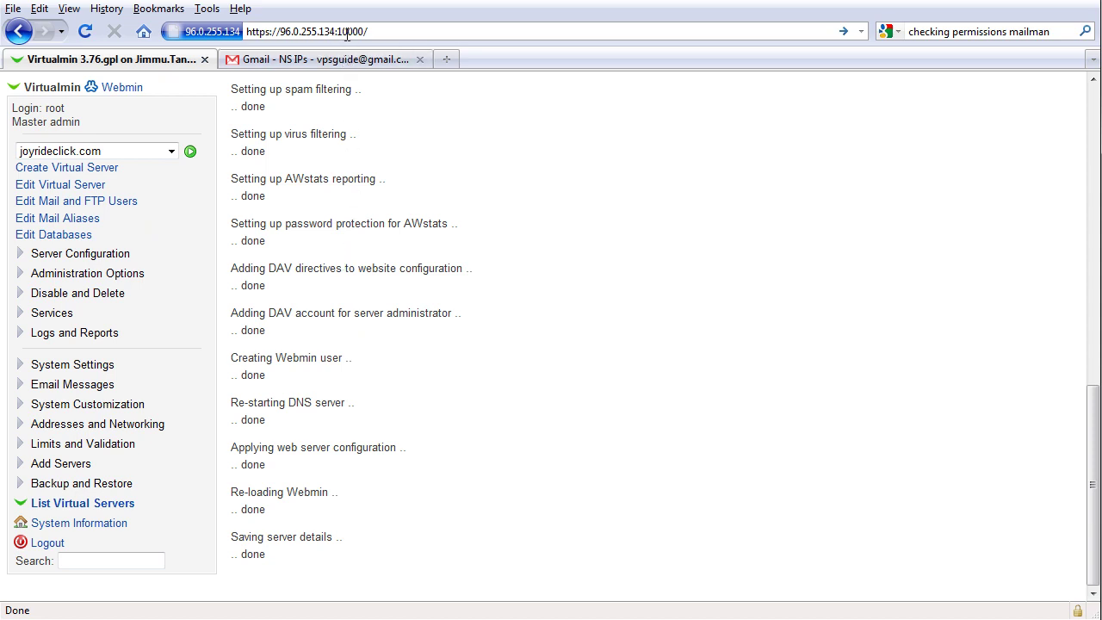
# Step: Load enom.com in a new tab and reach the Register a Name Server form
pyautogui.click(447, 59)
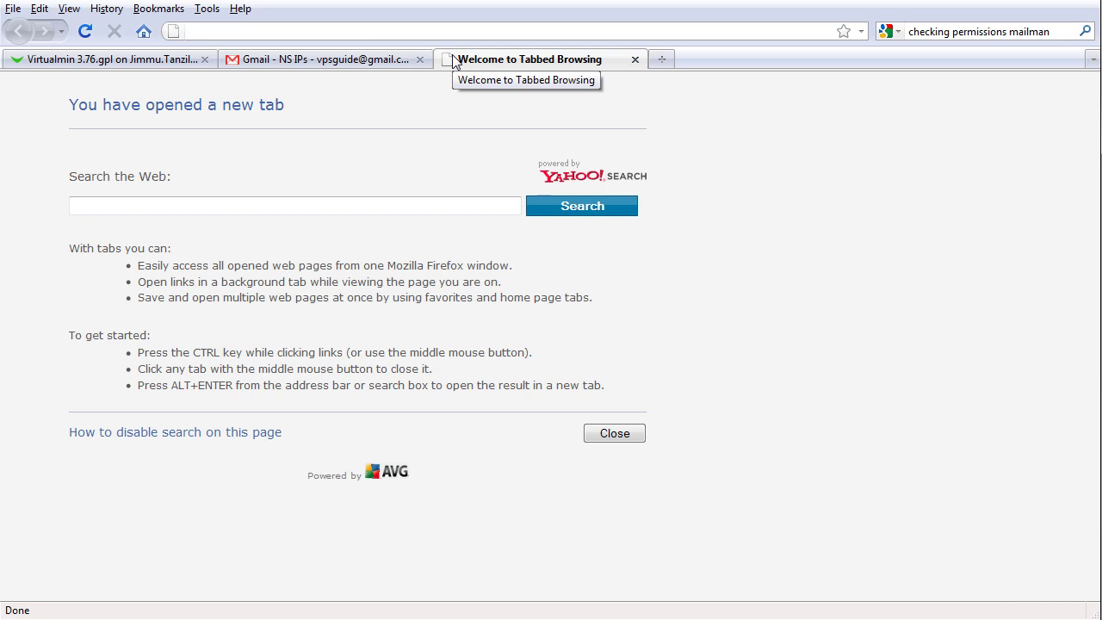
pyautogui.write('enom')
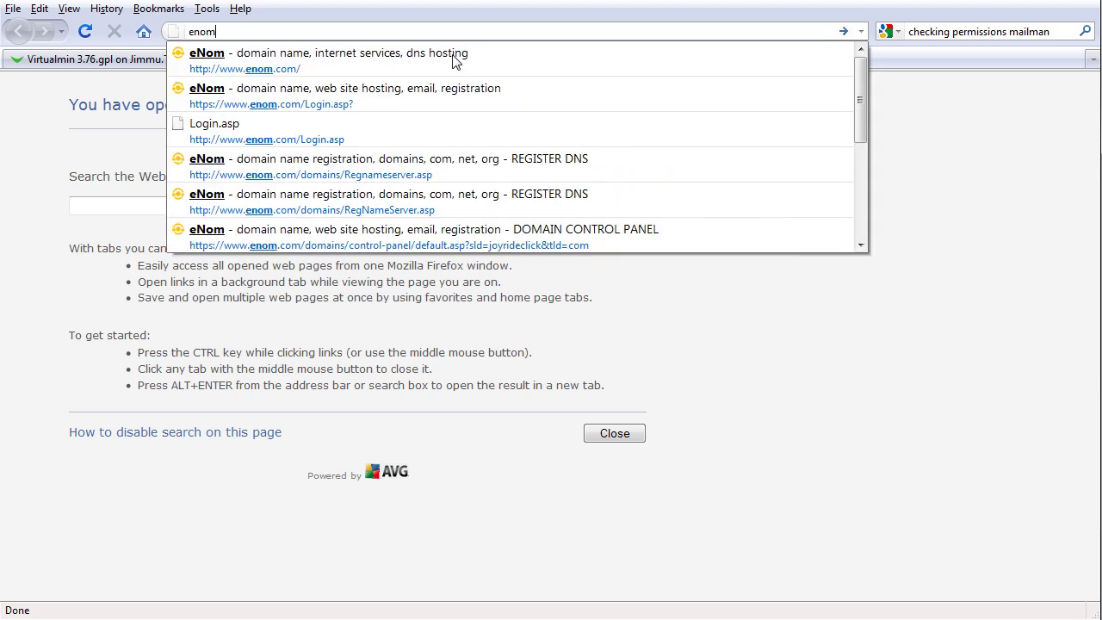
pyautogui.press('Return')
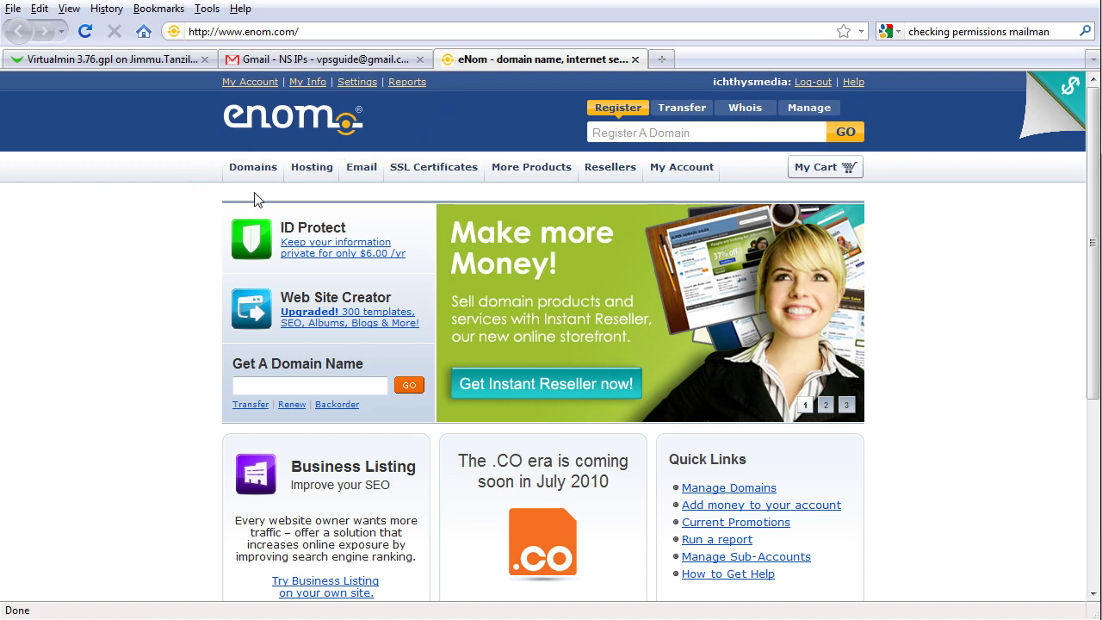
pyautogui.moveTo(259, 170)
pyautogui.moveTo(284, 407)
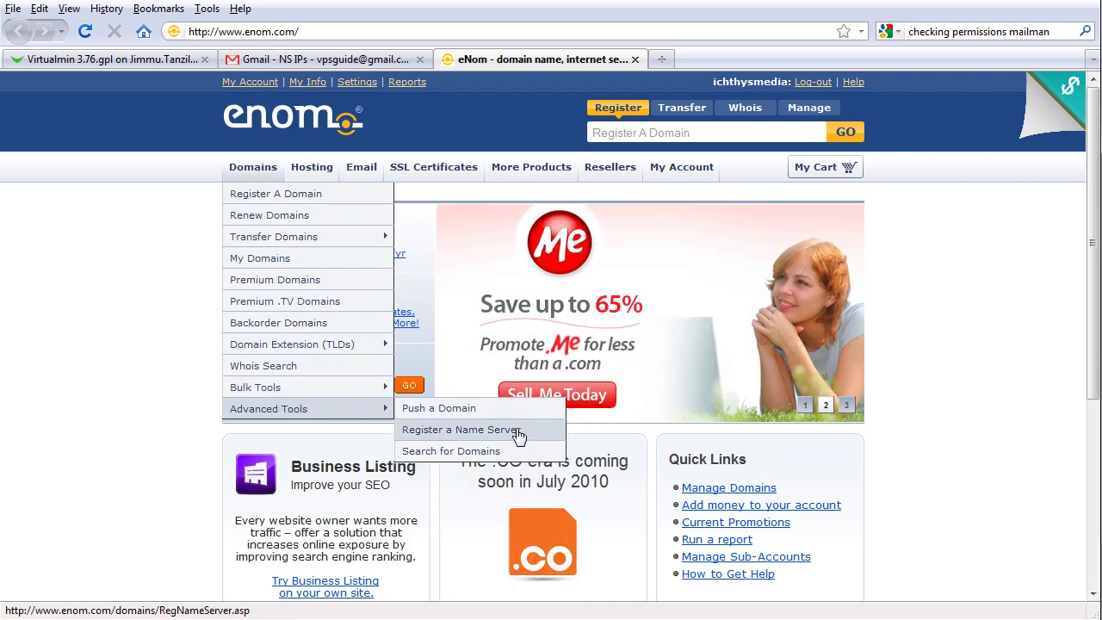
pyautogui.click(520, 439)
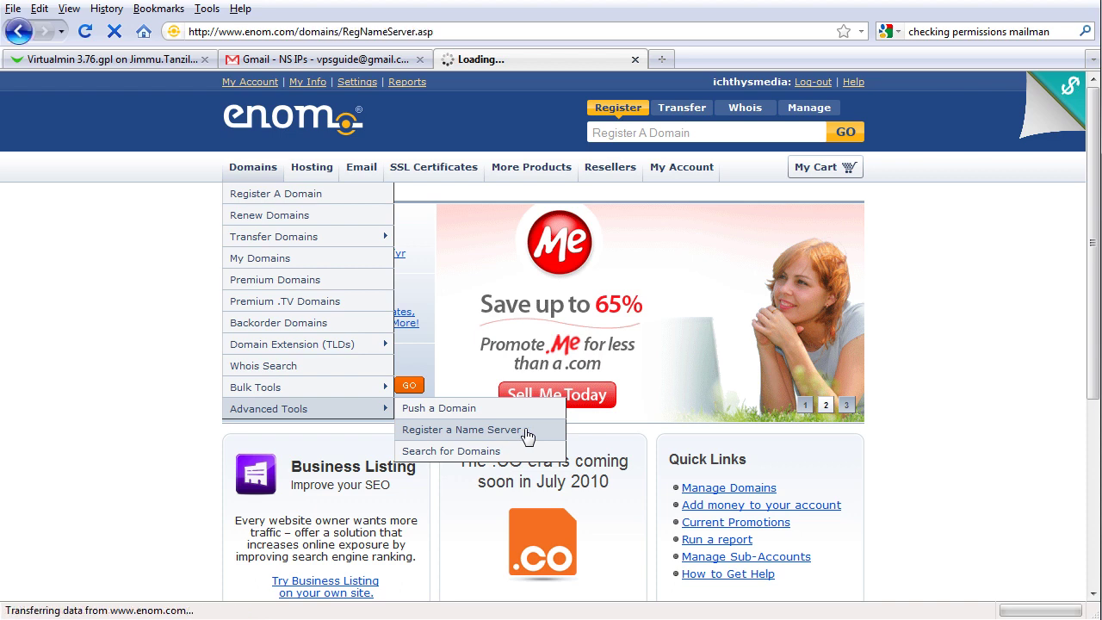
# Step: Enter nameserver ns3.joyrideclick.com with IP address 96.0.255.134
pyautogui.click(564, 339)
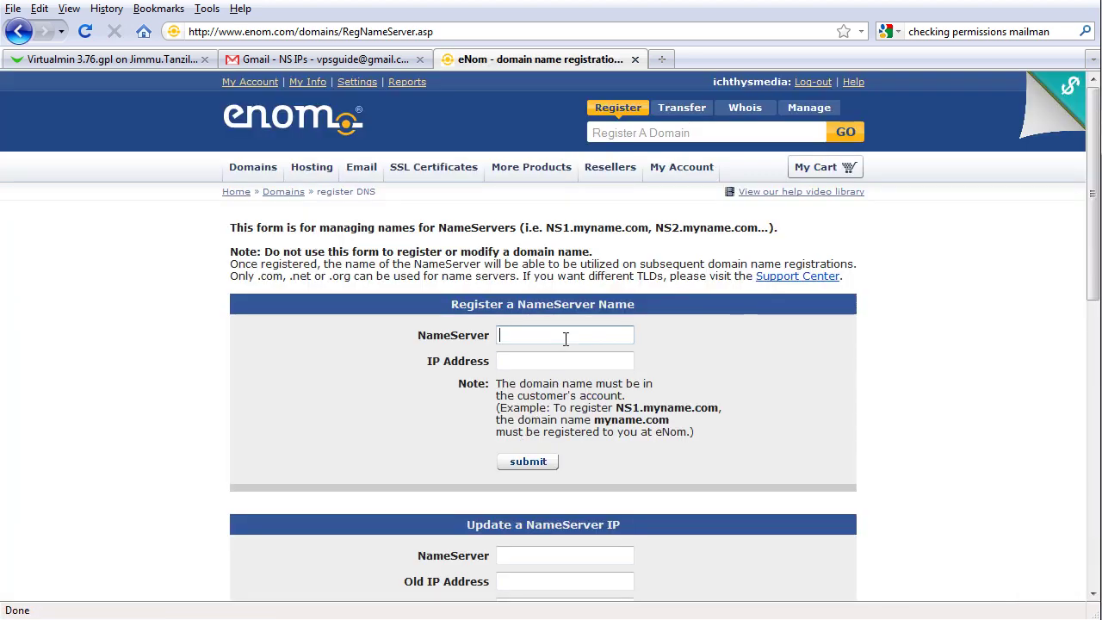
pyautogui.write('ns3.joyrideclick.com')
pyautogui.press('Tab')
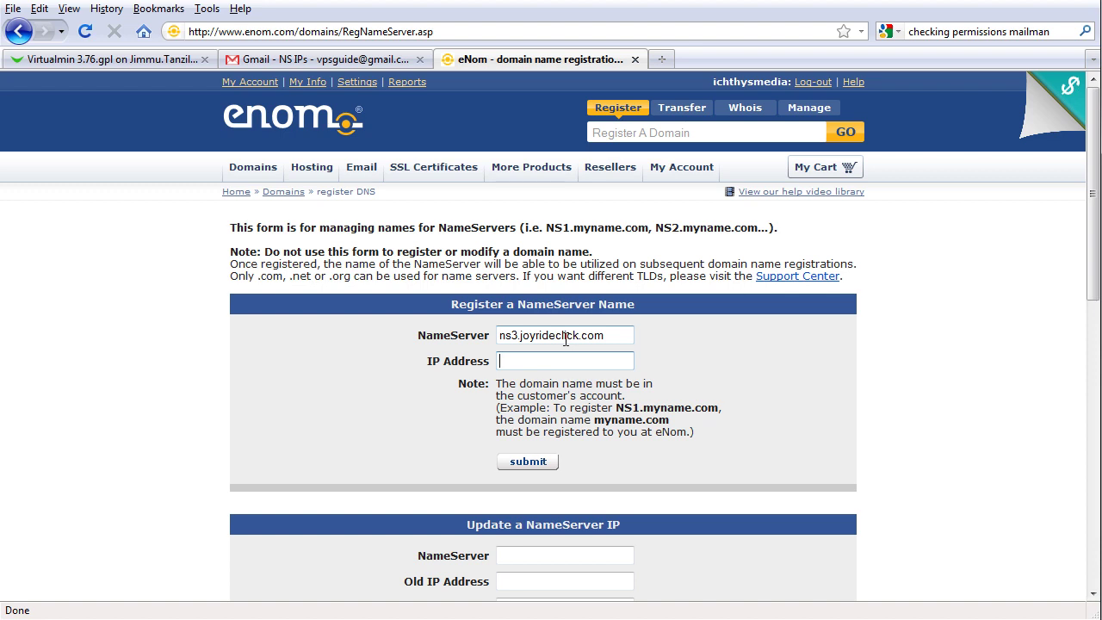
pyautogui.write('96.0.255.134')
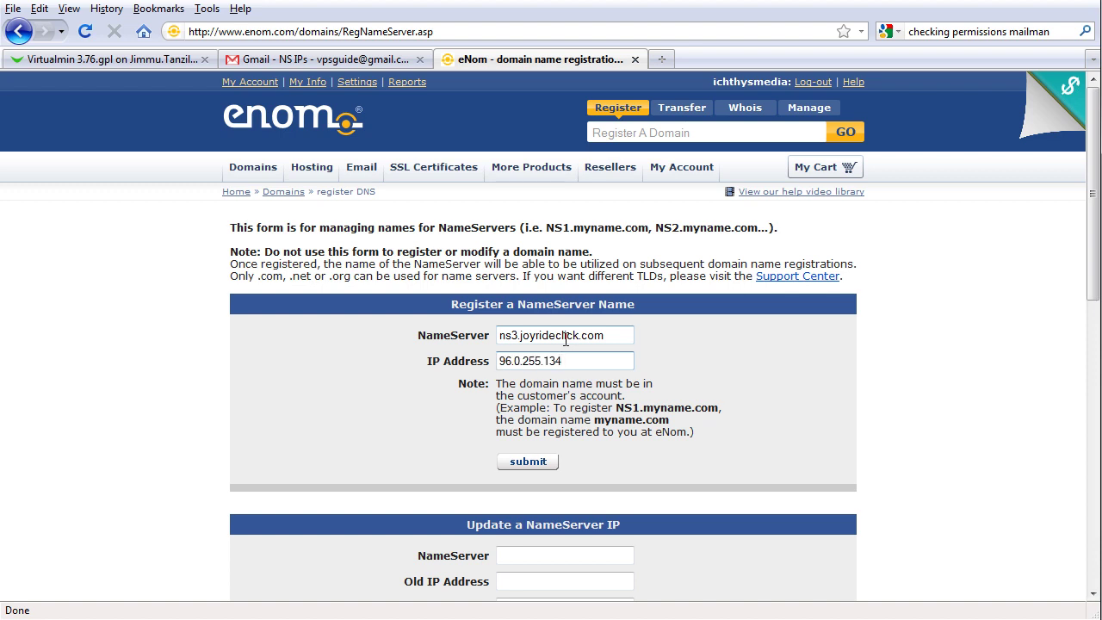